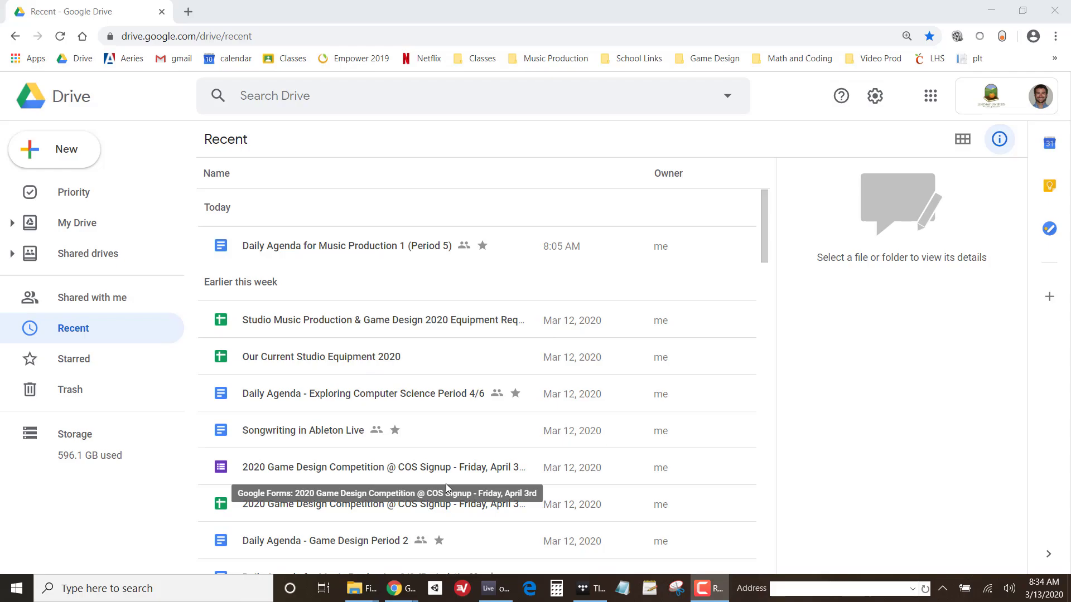
Switch from the Google Drive recent files list to the open Ableton Live set 'optimism'.
left_click(488, 589)
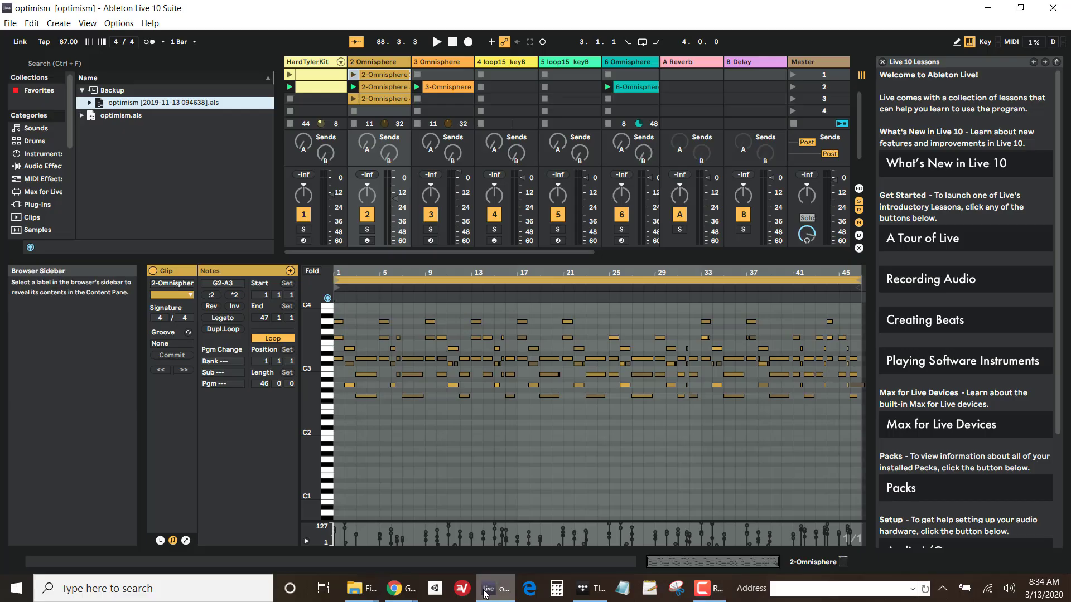
Reopen optimism.als from the top of the Open Recent Set list.
left_click(9, 25)
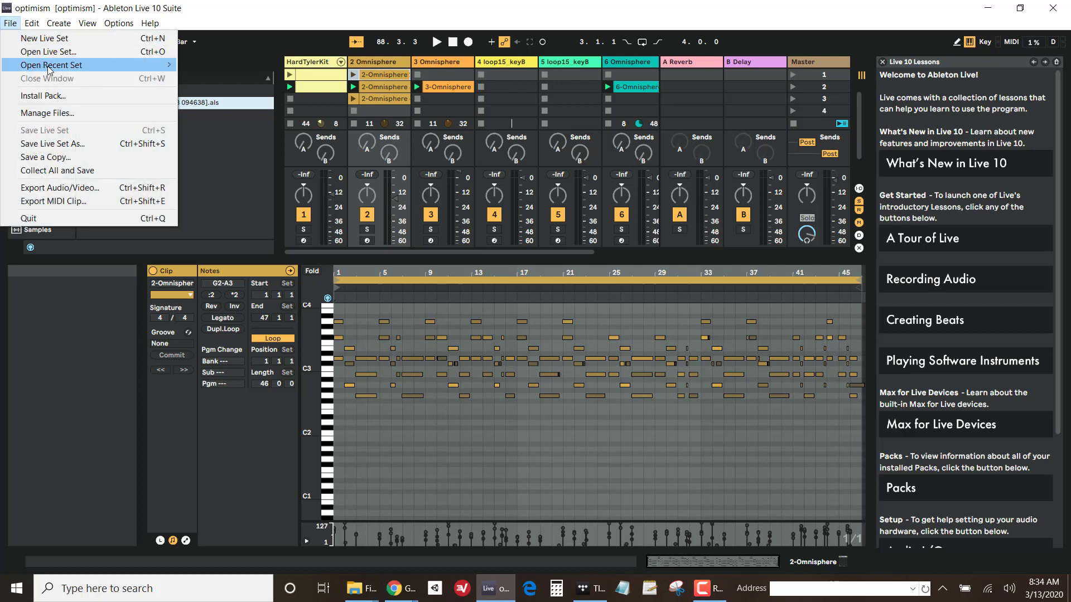
mouse_move(67, 69)
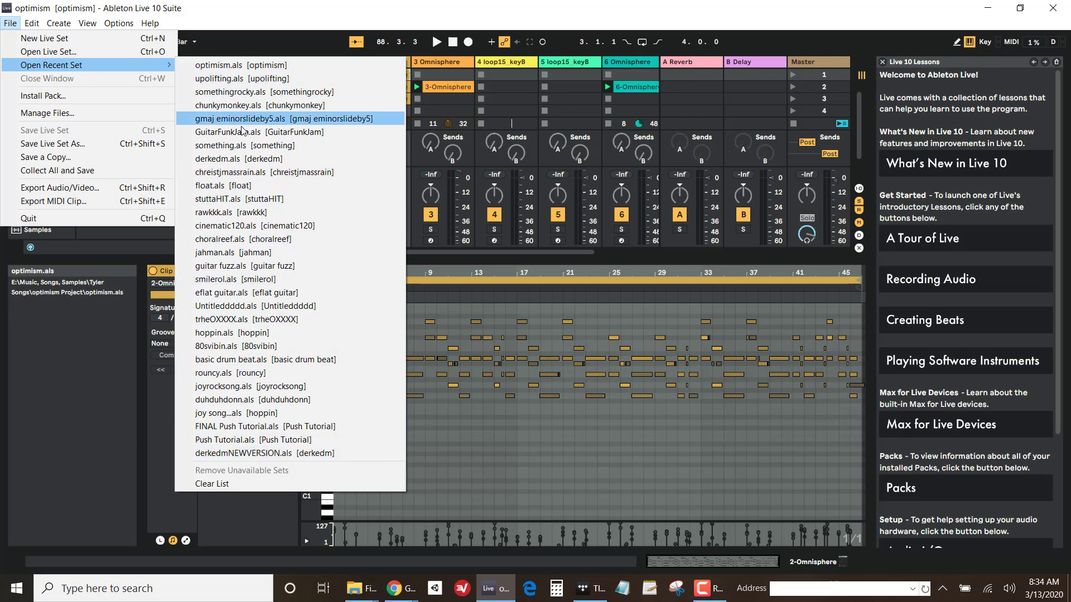
left_click(234, 65)
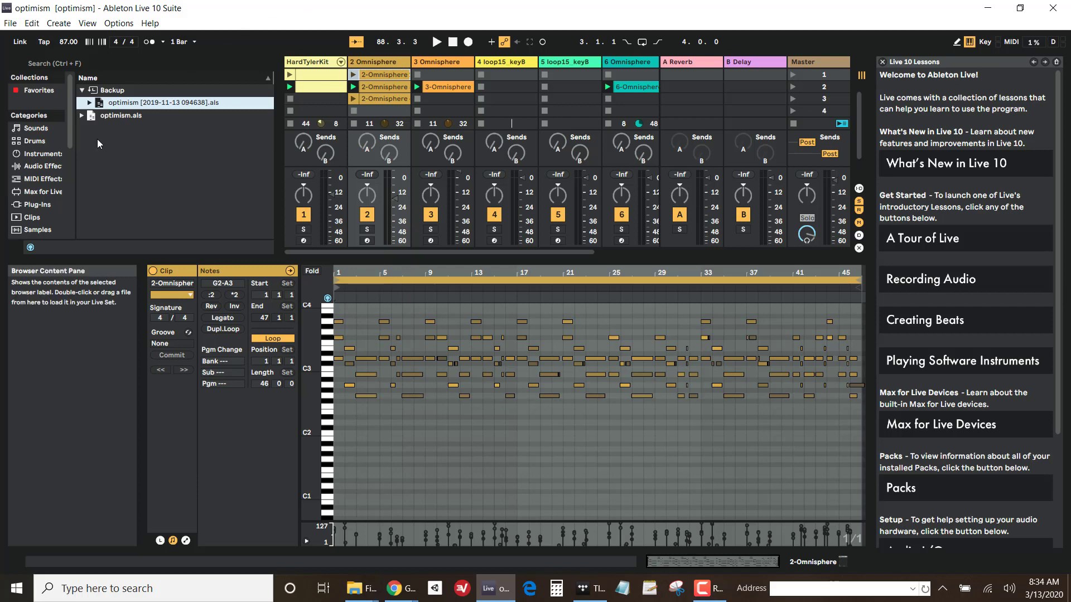
left_click_drag(68, 136, 69, 141)
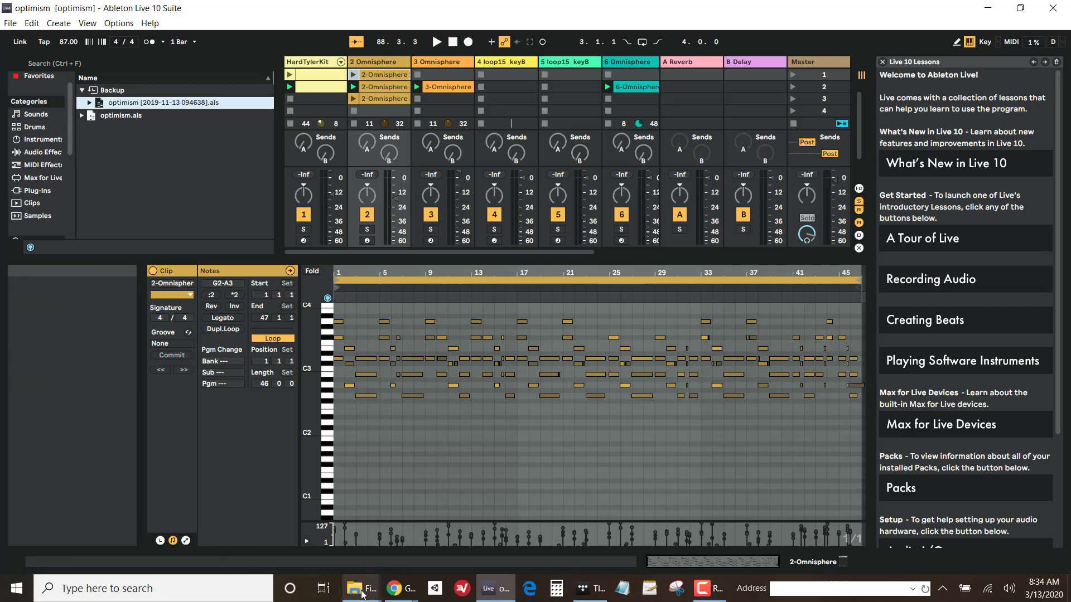
Open a maximized File Explorer on the Music folder and select Tyler Songs.
left_click(70, 580)
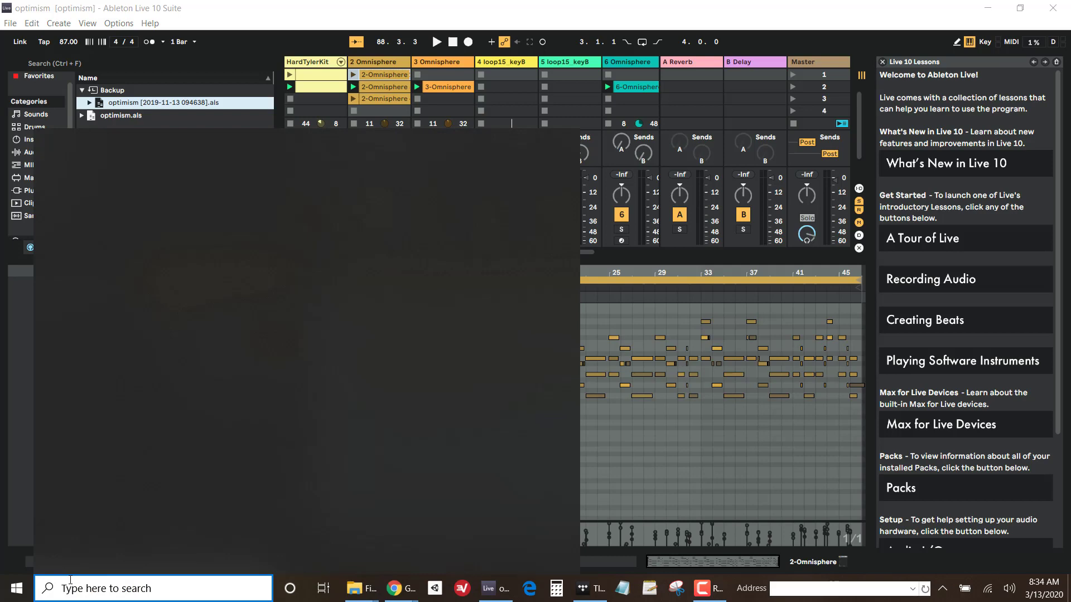
key("super")
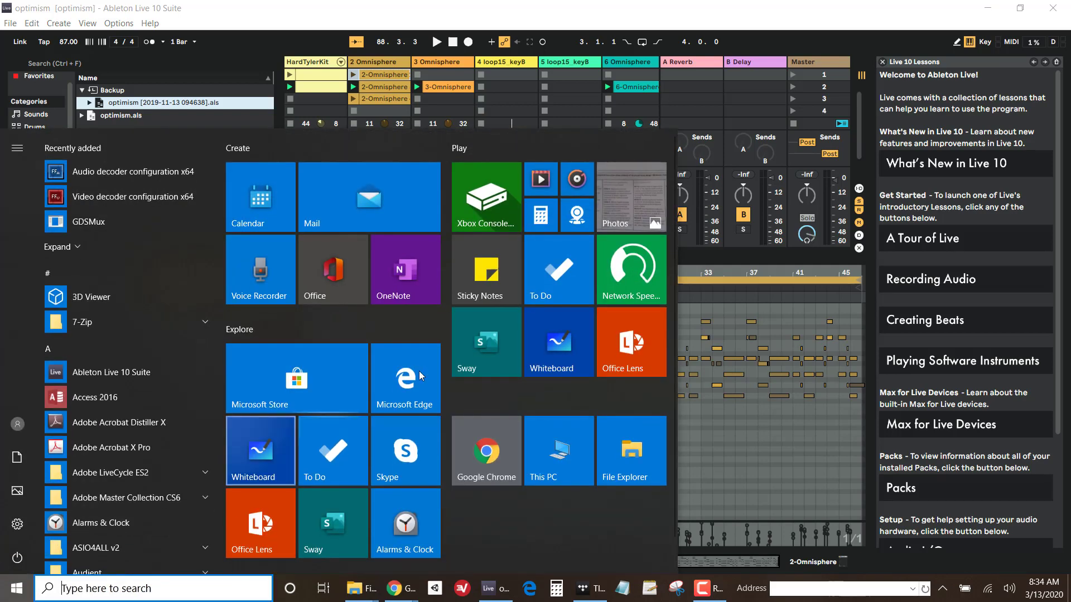
left_click(618, 446)
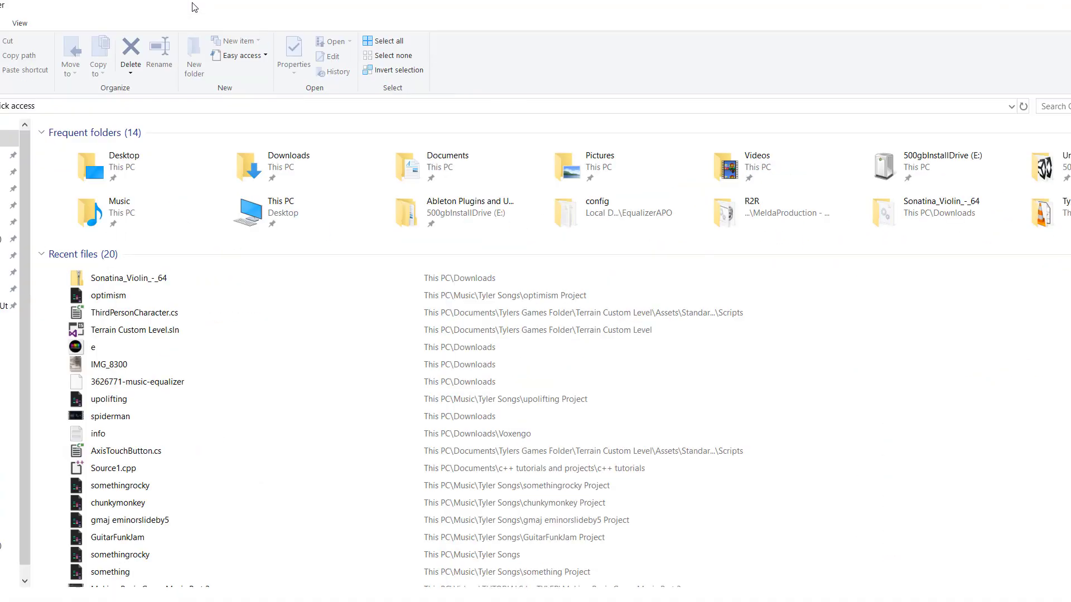
double_click(195, 8)
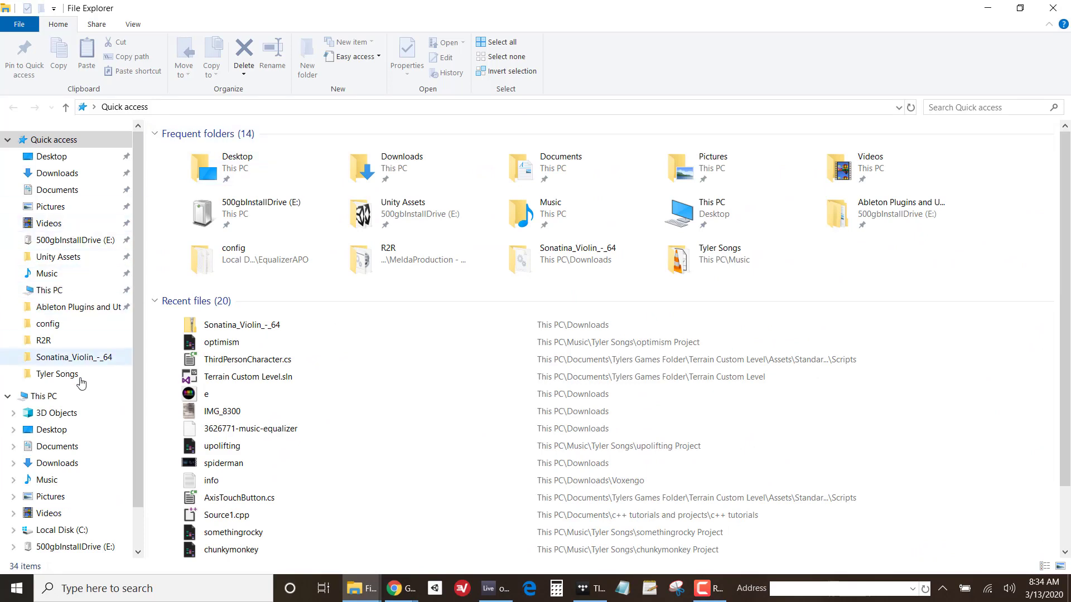
left_click(46, 481)
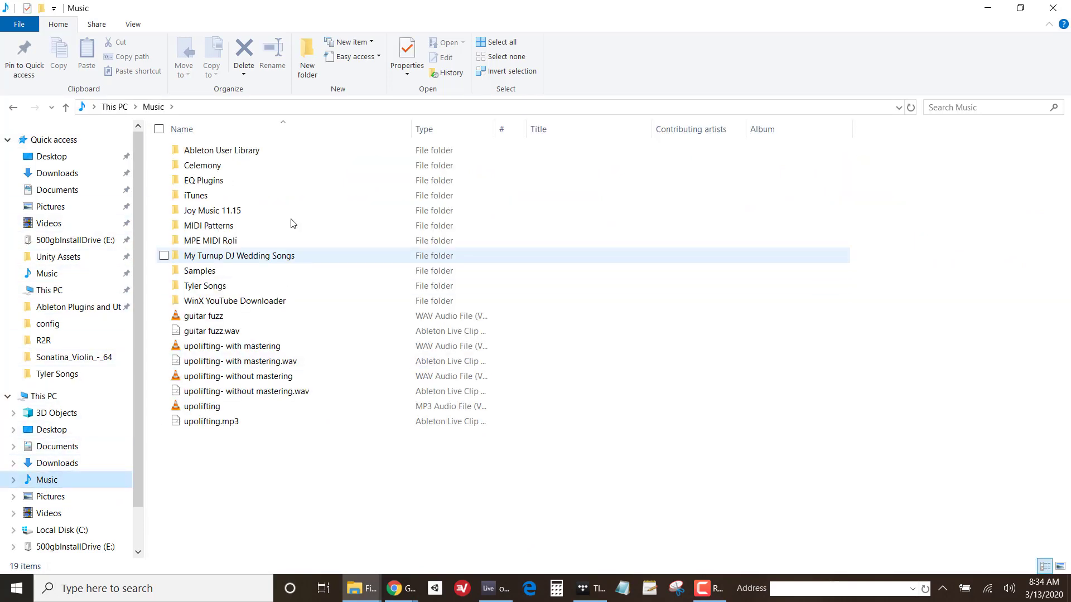
left_click(204, 285)
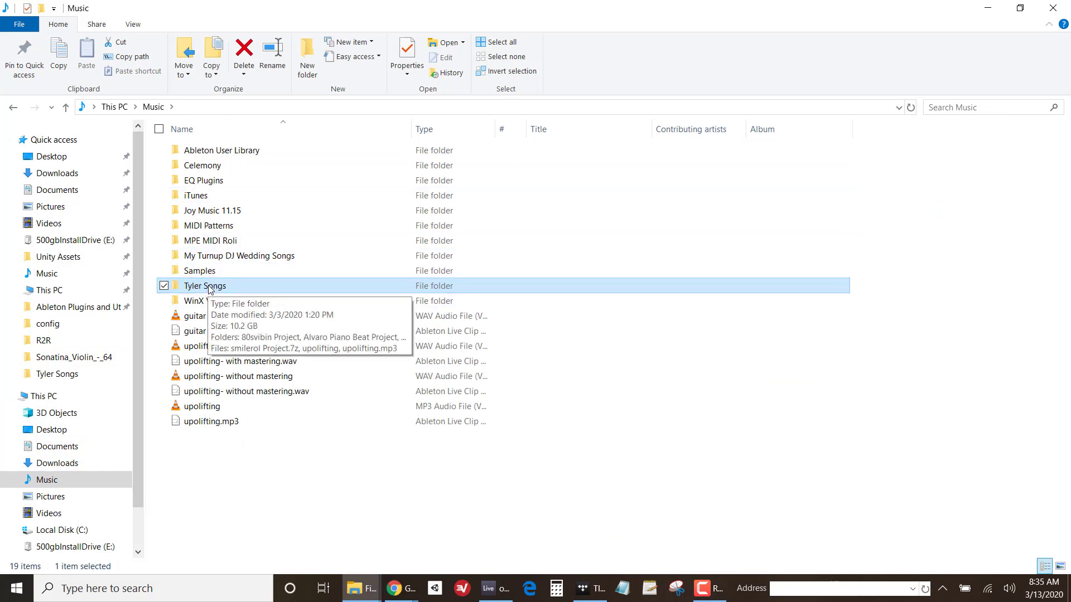
Back in Live, show the Current Project contents in the browser.
left_click(487, 589)
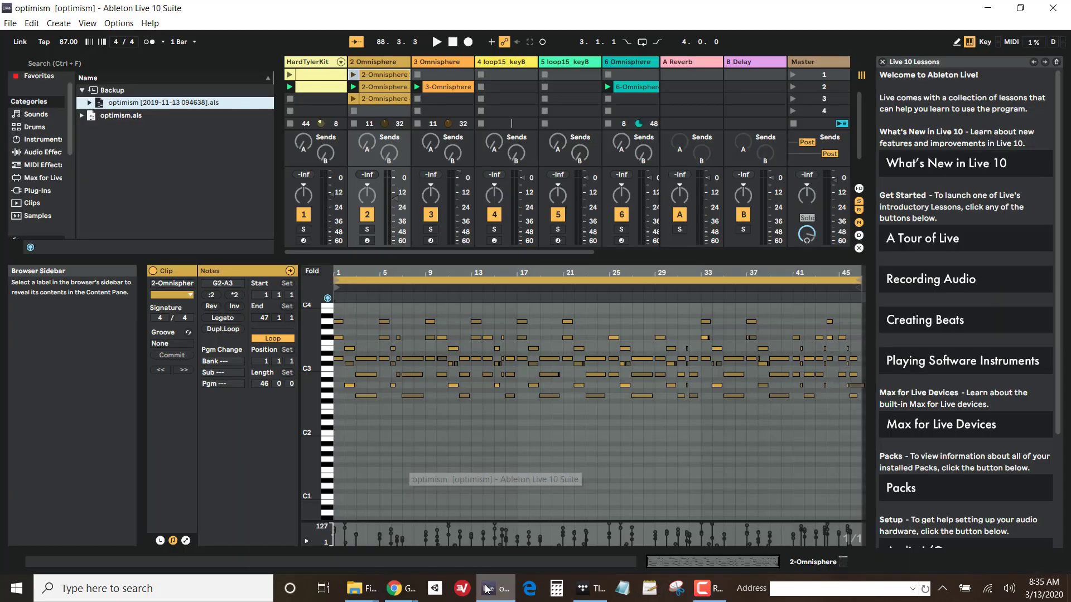
left_click(10, 23)
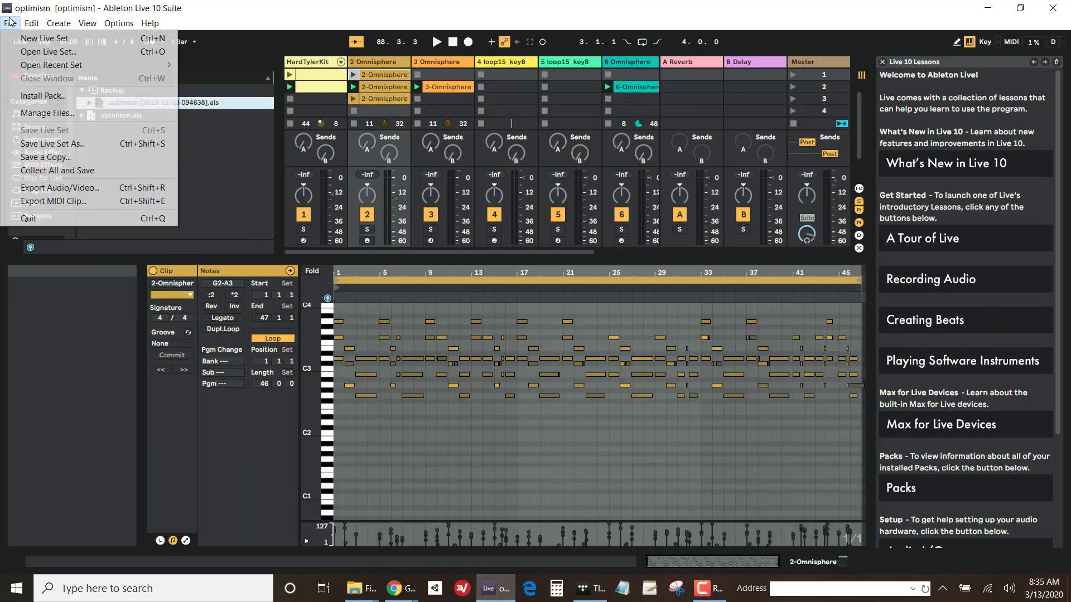
left_click(53, 348)
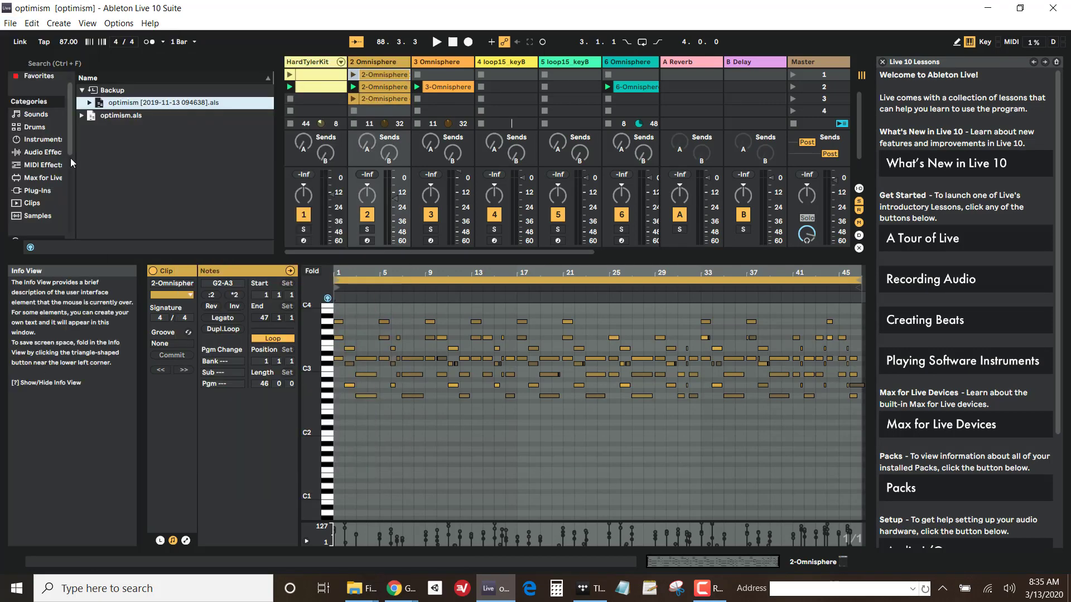
left_click_drag(72, 146, 72, 192)
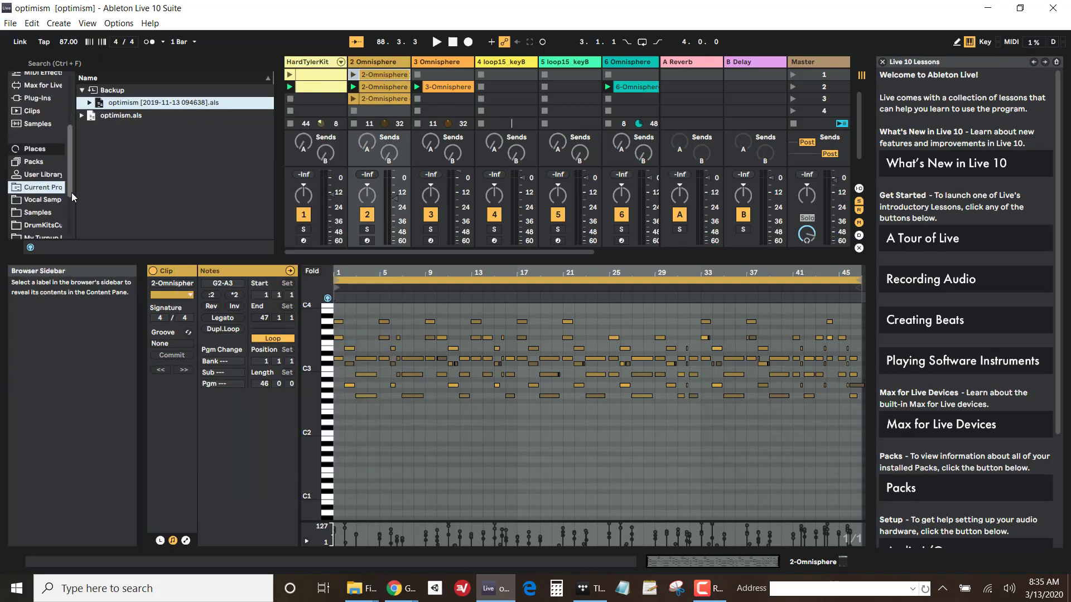
left_click(42, 181)
left_click(49, 170)
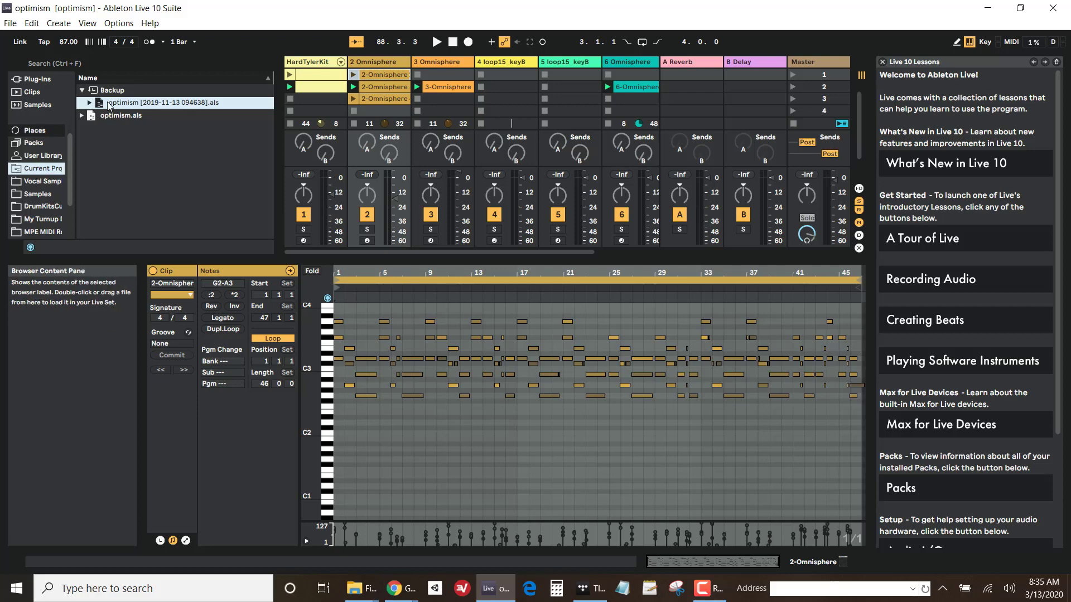
left_click(83, 92)
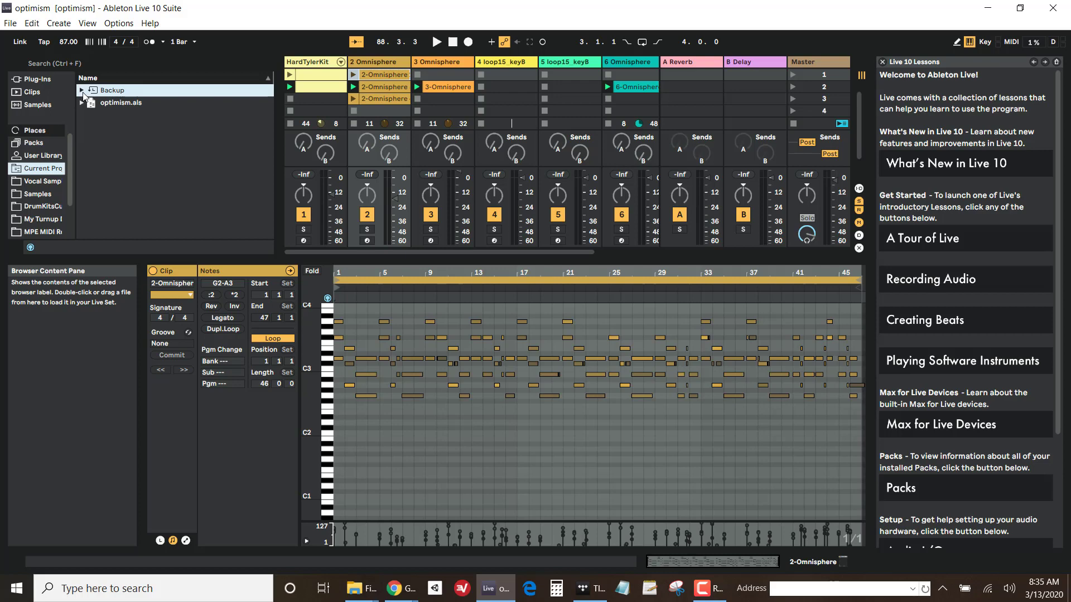
left_click(101, 104)
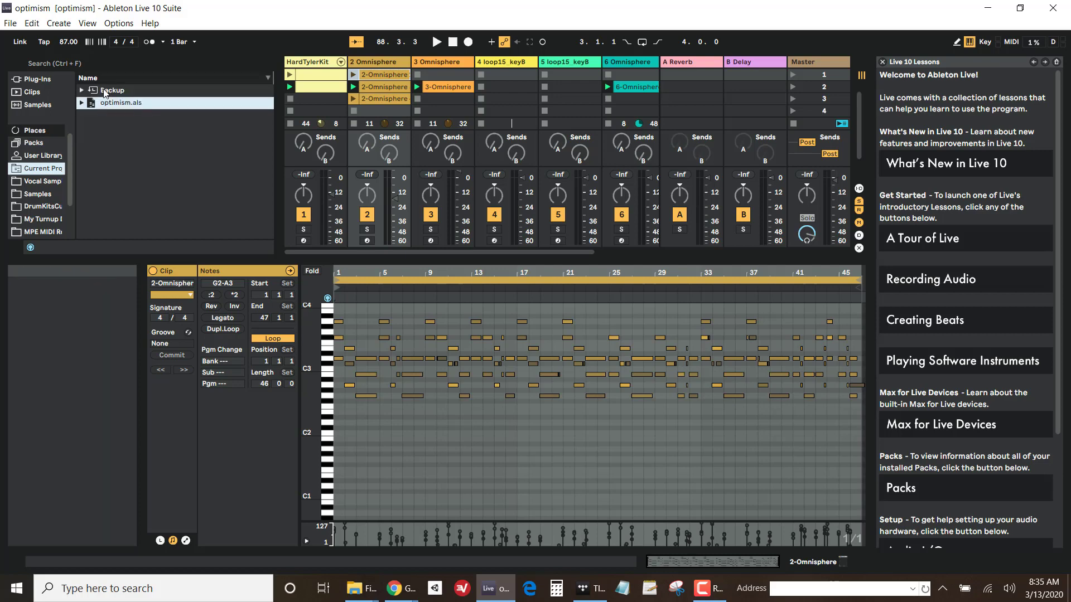
left_click(79, 92)
left_click(82, 91)
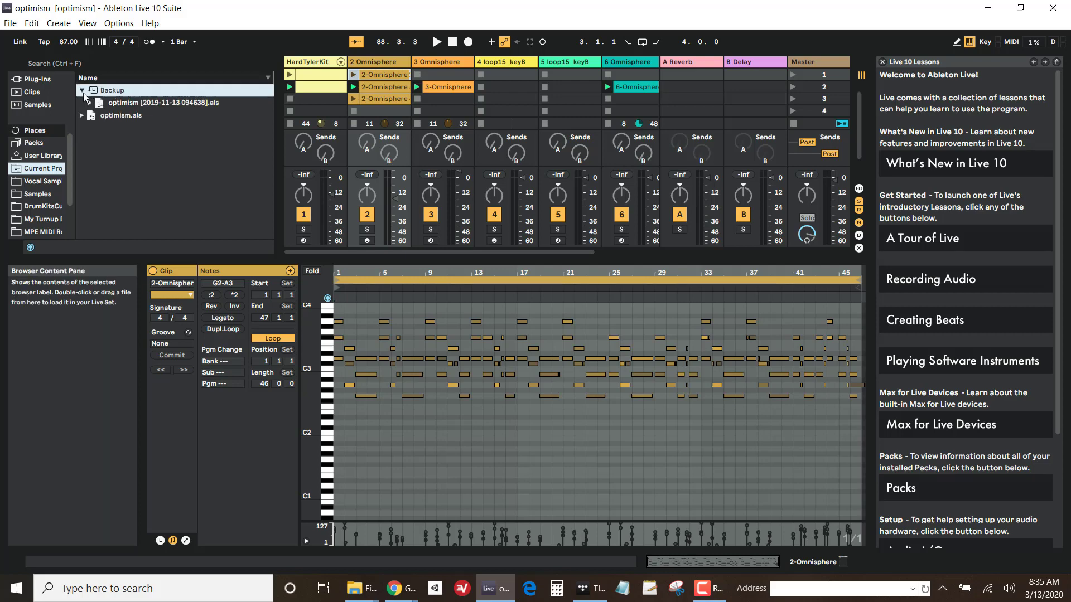
left_click(102, 105)
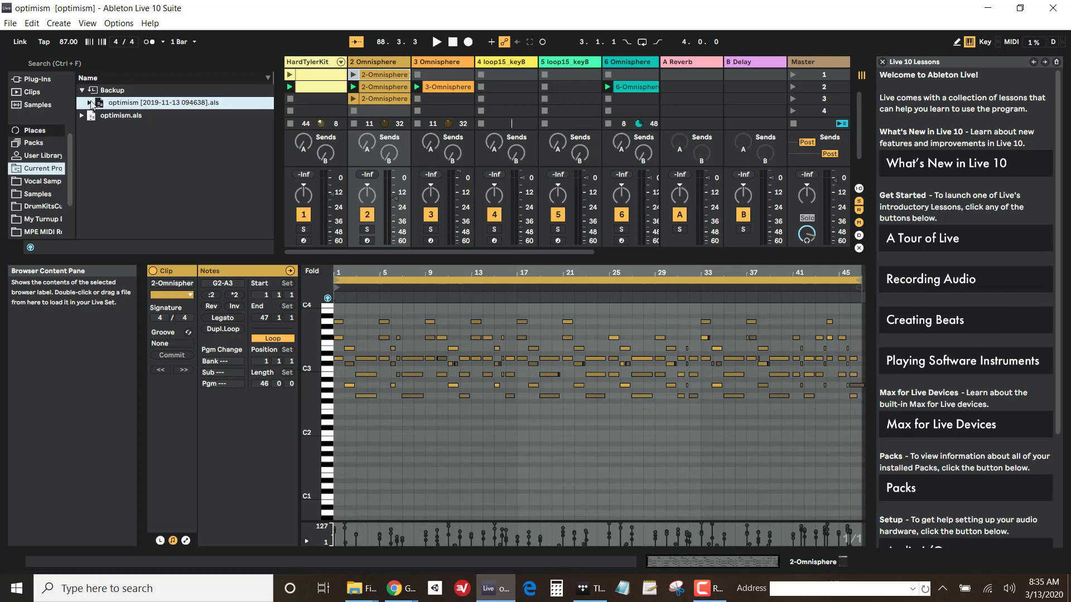
left_click(89, 102)
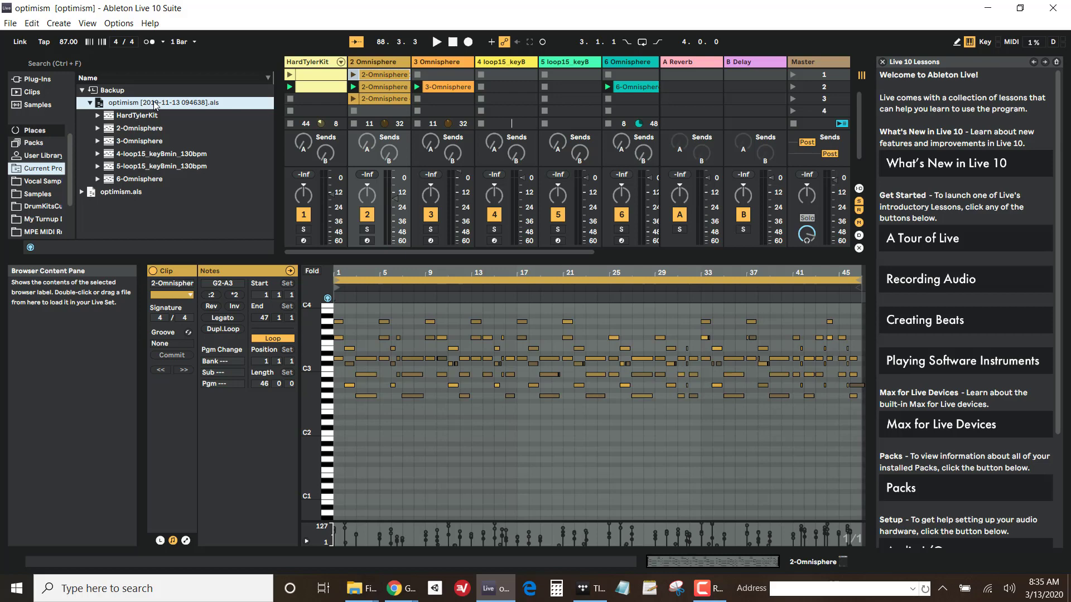
Browse the backup set's tracks, checking the 2-Omnisphere 2 and 3 clips, then collapse 2-Omnisphere.
left_click(136, 120)
left_click(126, 128)
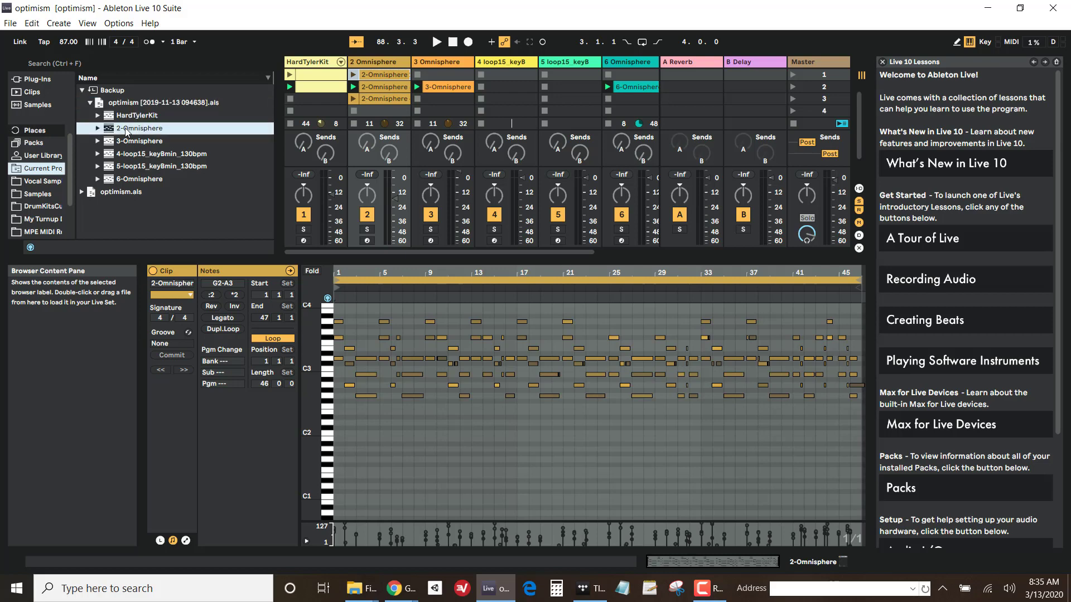
left_click(123, 141)
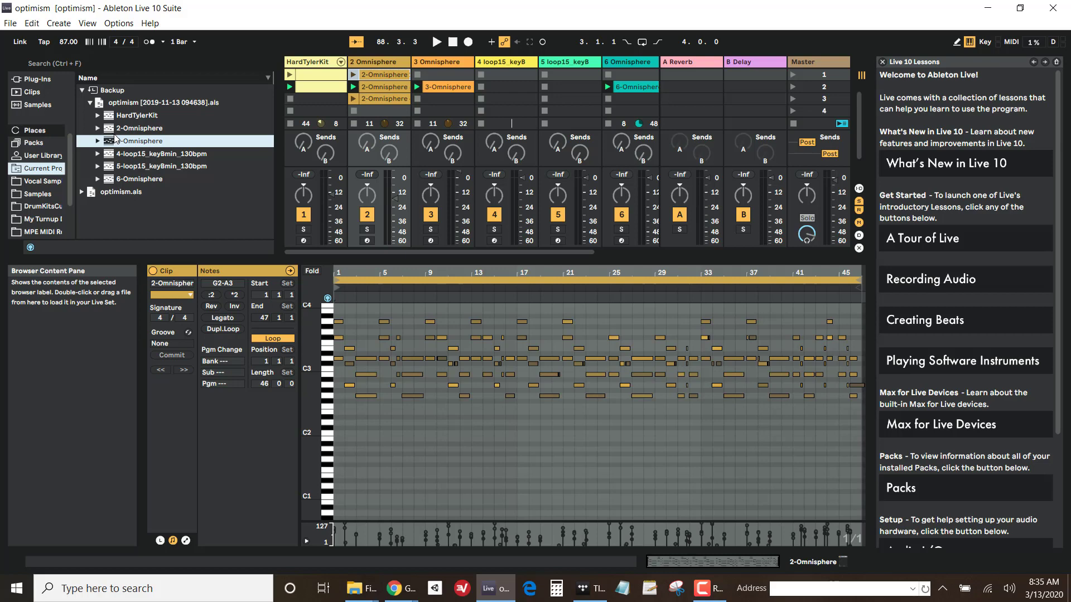
left_click(126, 130)
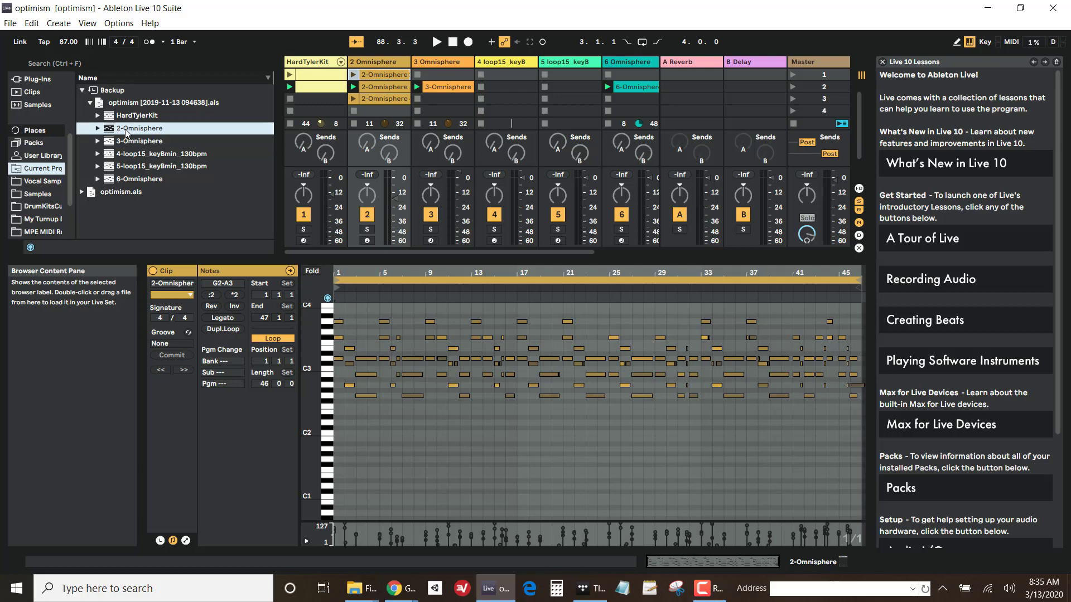
left_click(98, 130)
left_click(117, 142)
left_click(118, 155)
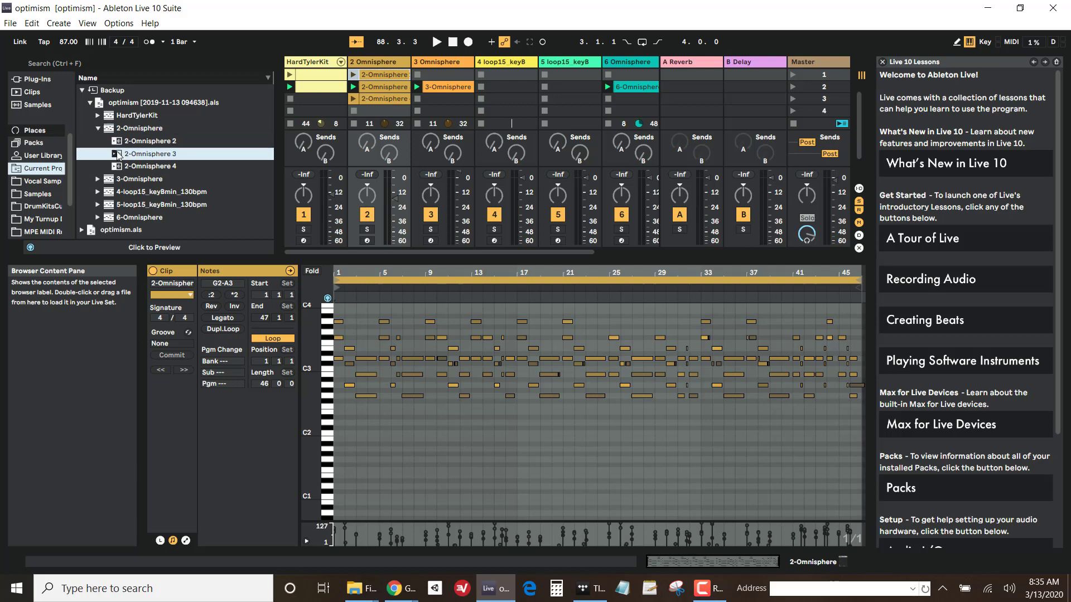
left_click(124, 128)
left_click(136, 103)
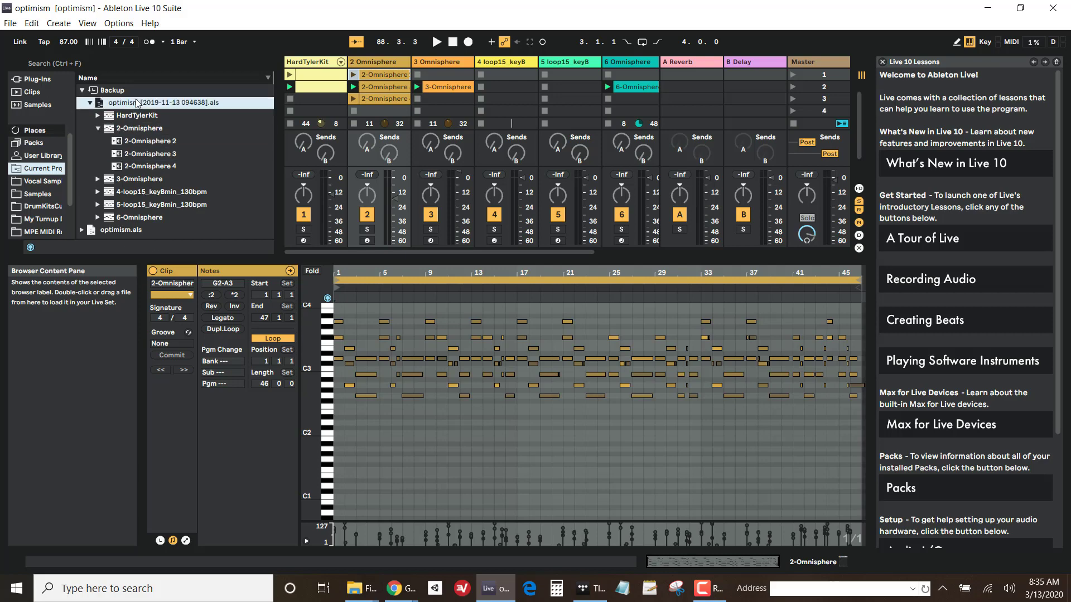
left_click(107, 131)
Expand HardTylerKit, preview its two N.N. clips, then collapse the Backup folder.
left_click(99, 116)
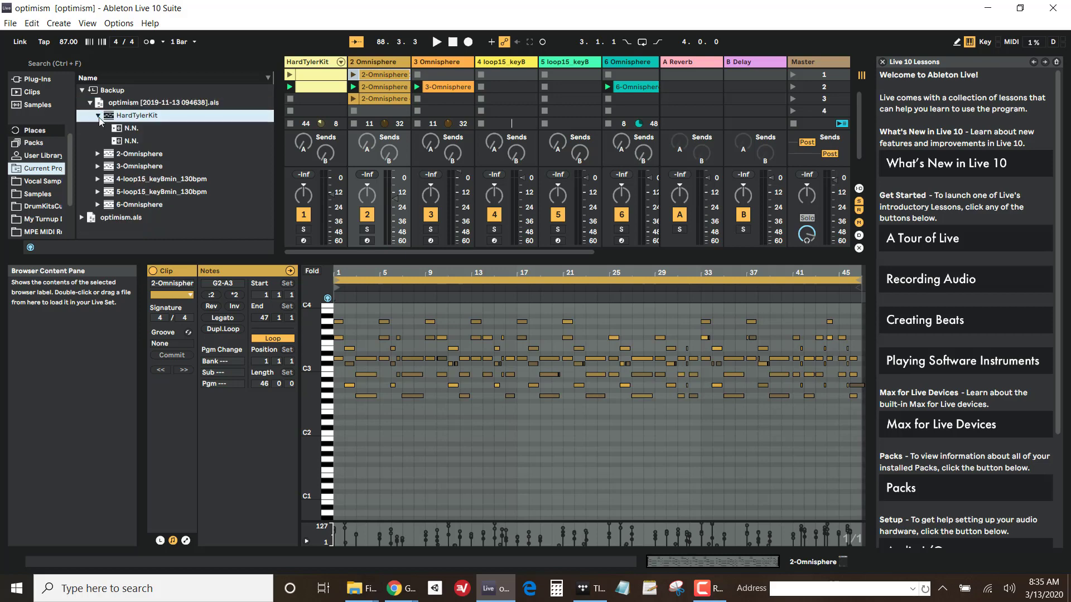
left_click(120, 132)
left_click(119, 142)
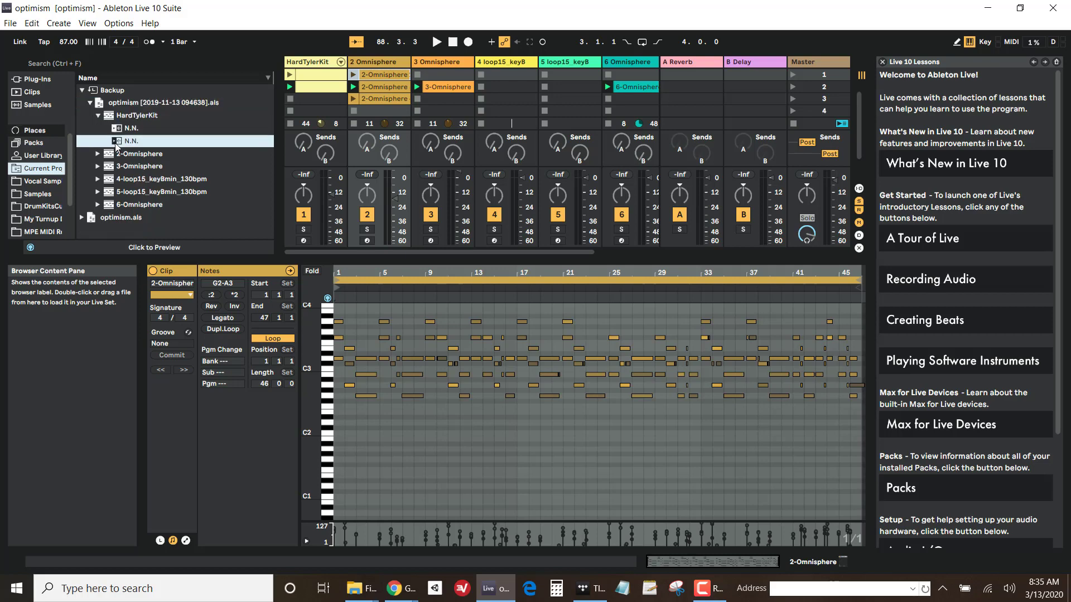
left_click(128, 129)
left_click(124, 140)
mouse_move(116, 142)
left_mouse_down()
mouse_move(373, 86)
mouse_move(245, 132)
mouse_move(135, 138)
left_mouse_up()
left_click(81, 92)
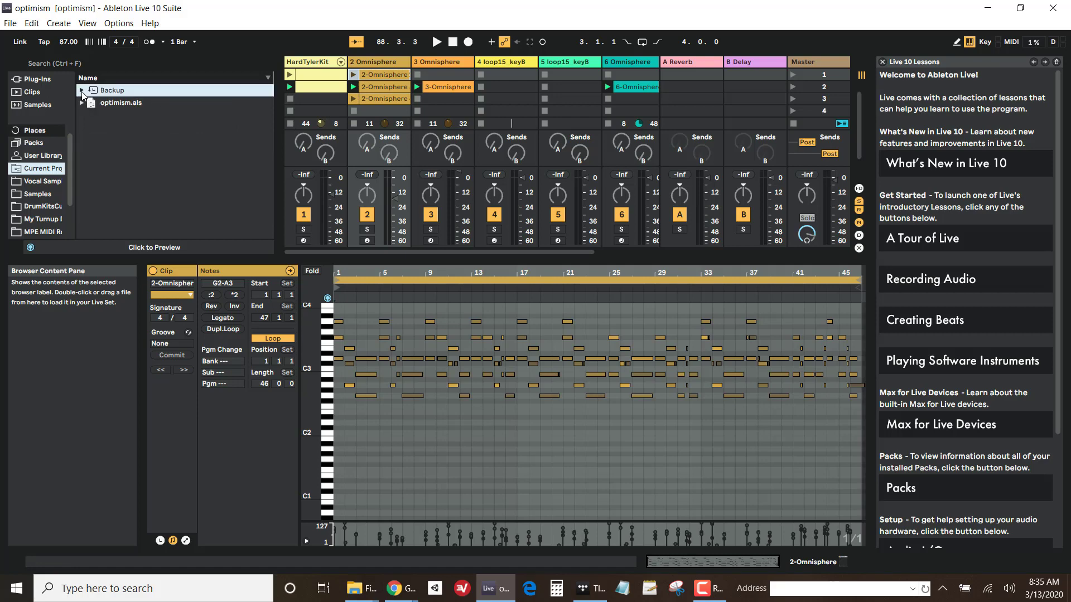
Show Current Project in Explorer and select the optimism Live Set in optimism Project.
left_click(130, 100)
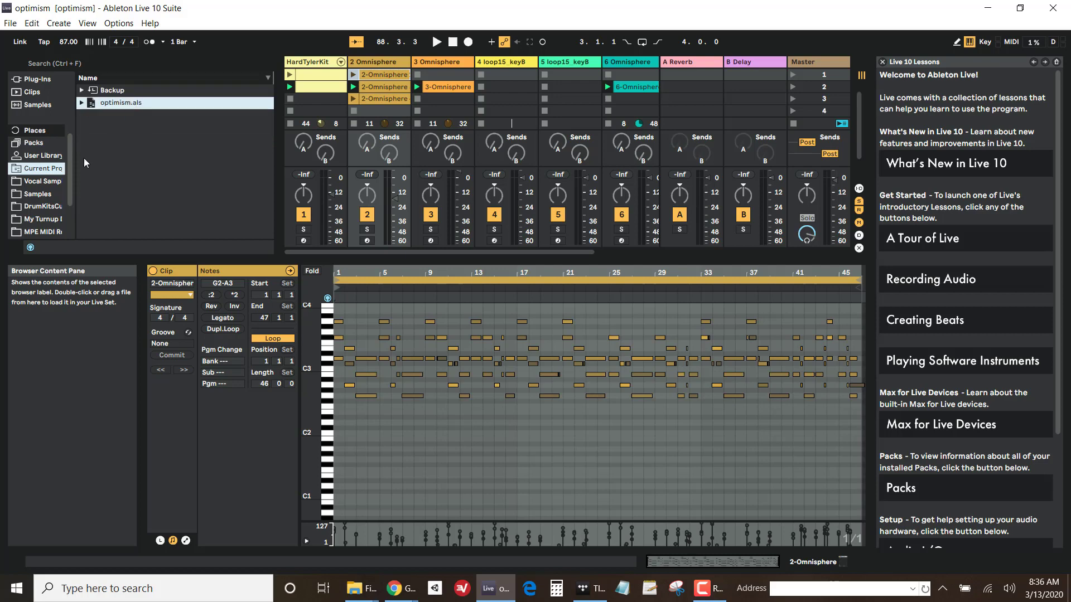
right_click(47, 171)
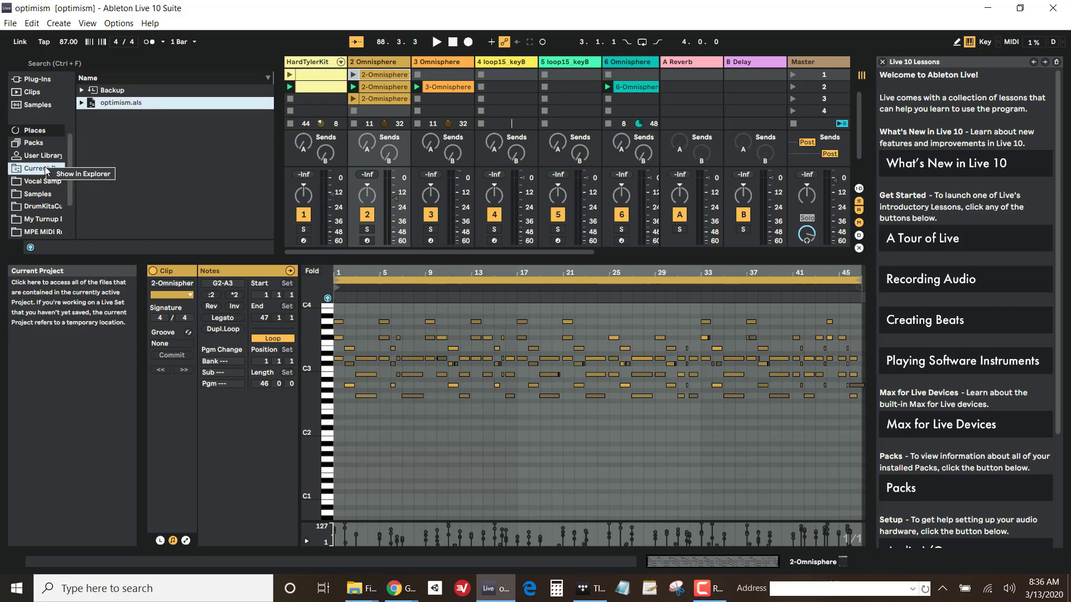
left_click(91, 175)
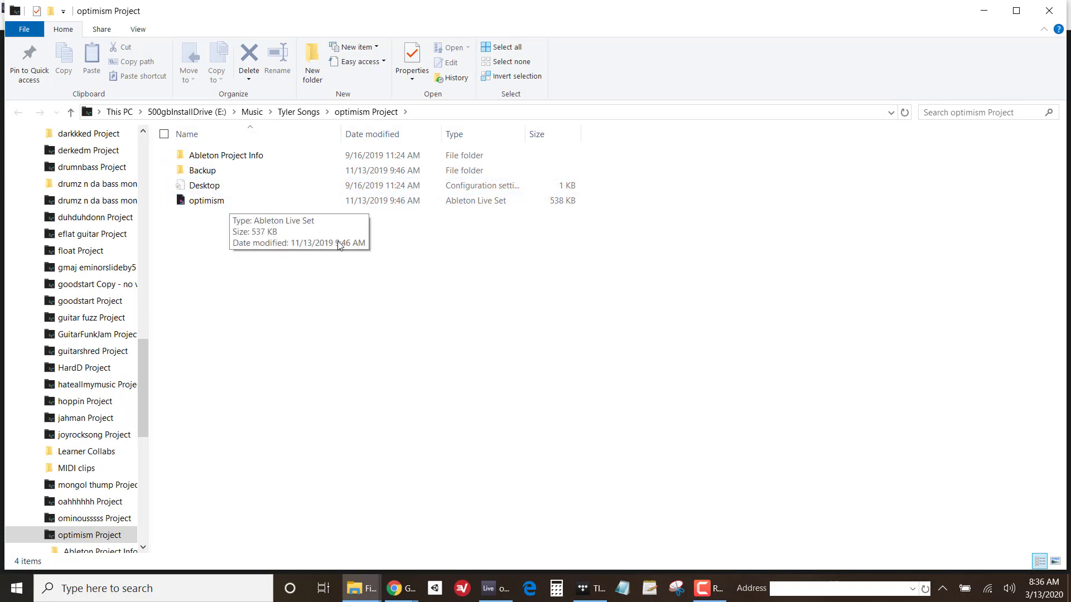
left_click(468, 200)
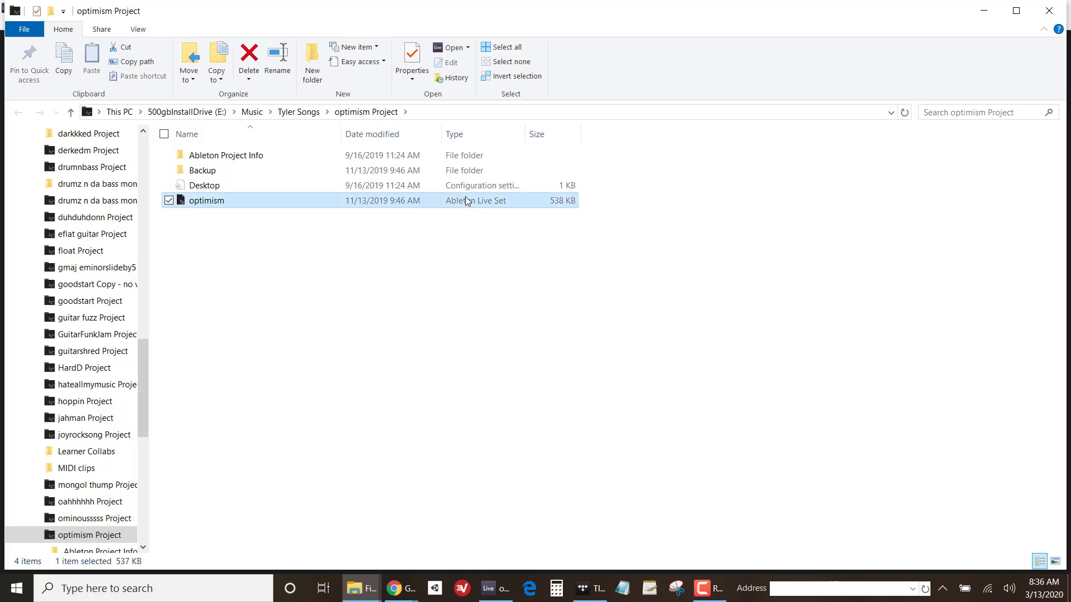
right_click(214, 202)
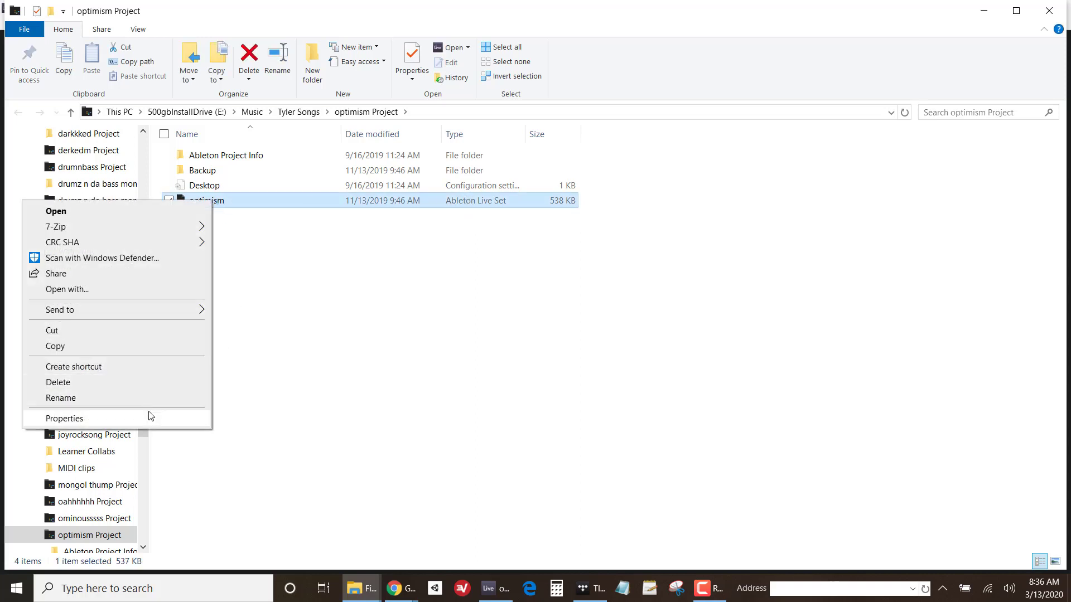
left_click(148, 416)
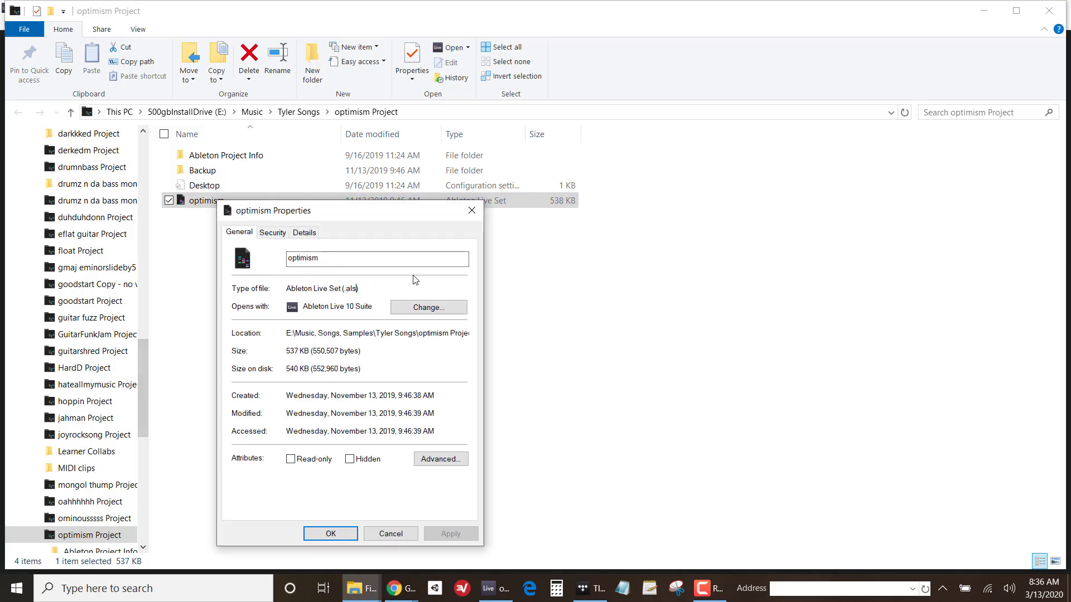
left_click(477, 213)
left_click(228, 233)
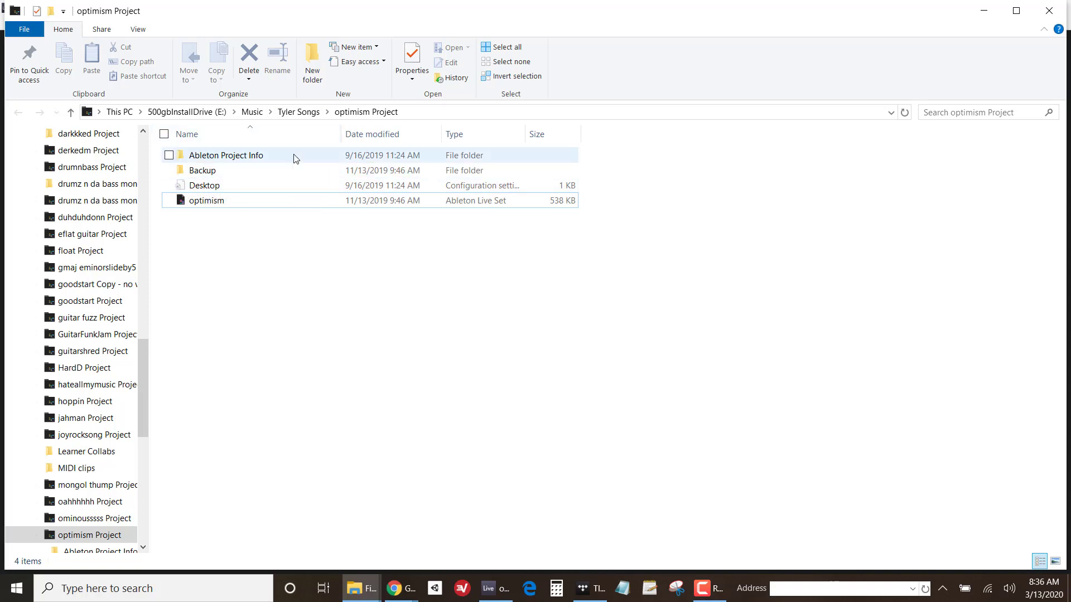
left_click(203, 159)
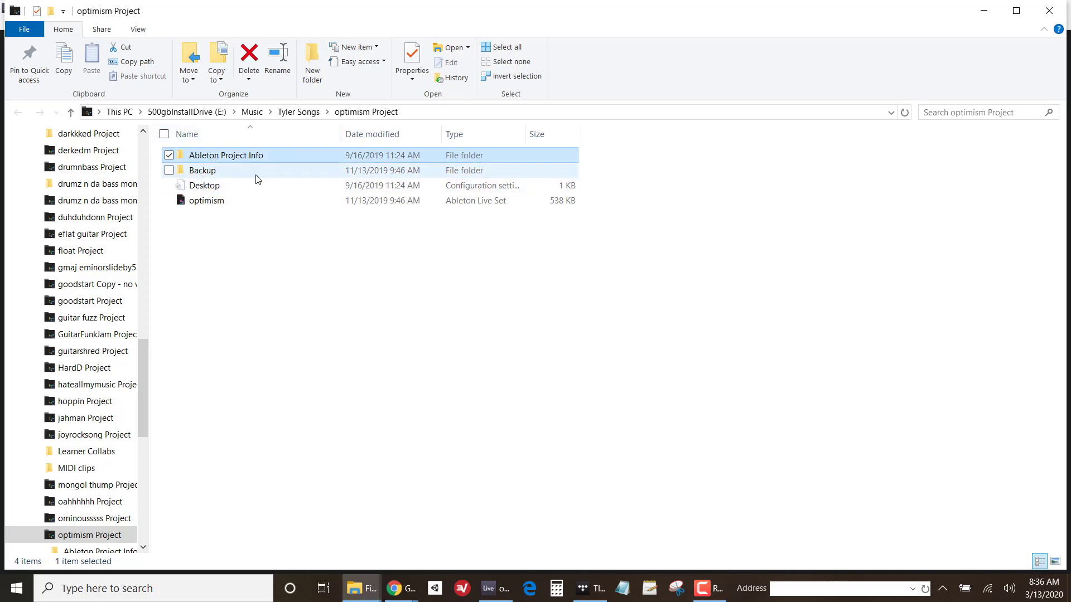
left_click(237, 174)
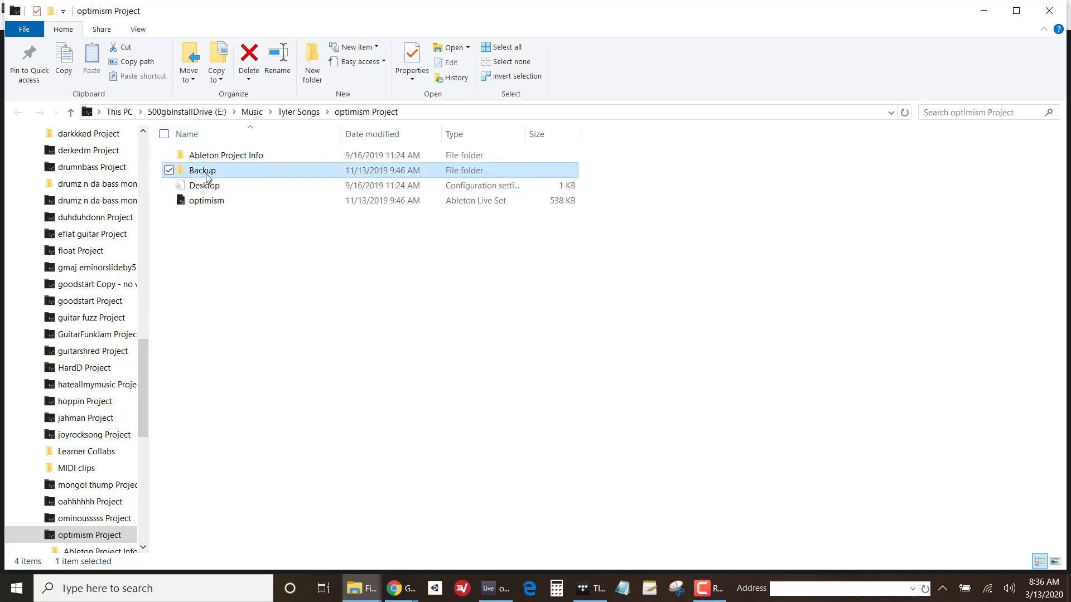
left_click(195, 228)
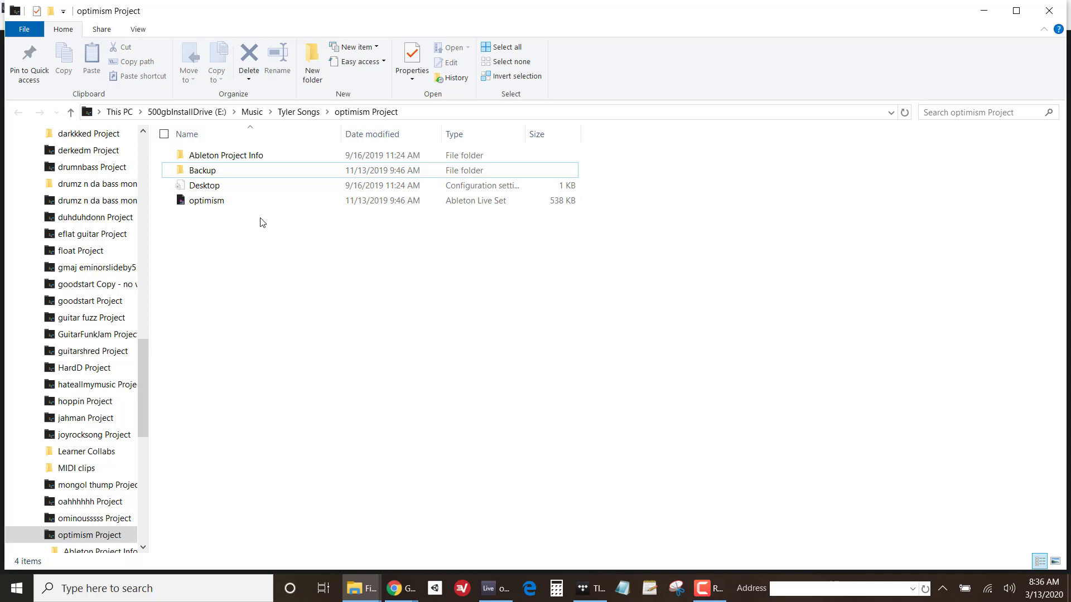
left_click(217, 207)
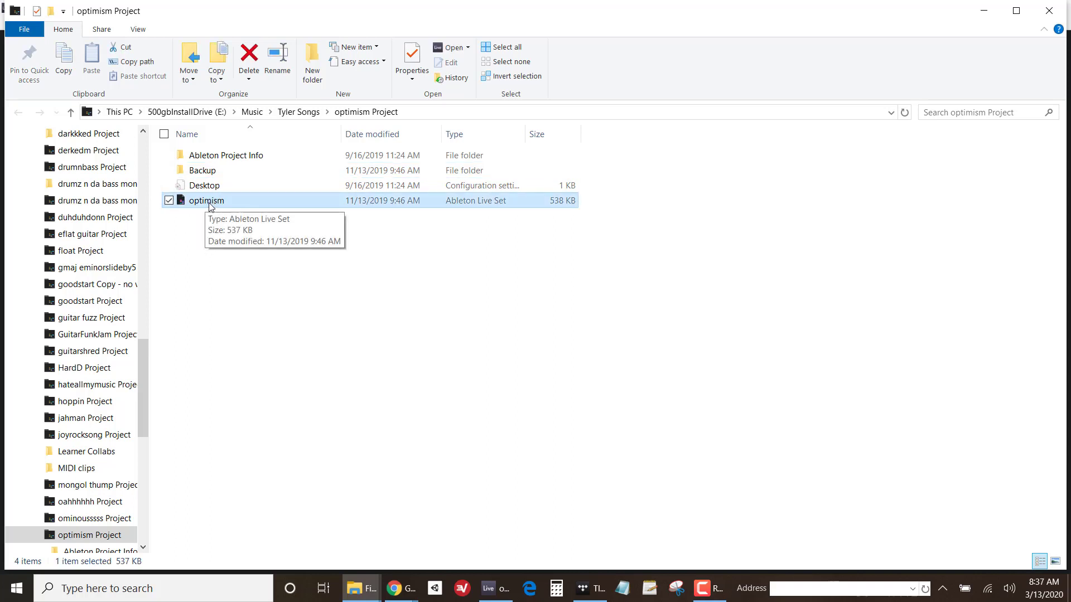
left_click(368, 114)
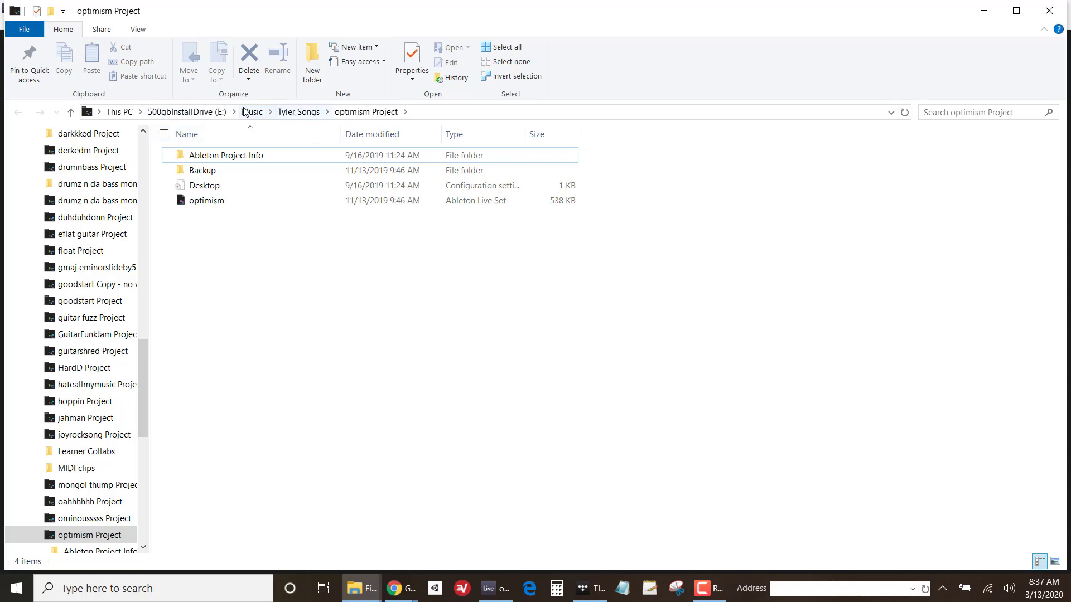
Go up to Tyler Songs, look inside optimism Project, then return to Tyler Songs.
left_click(299, 112)
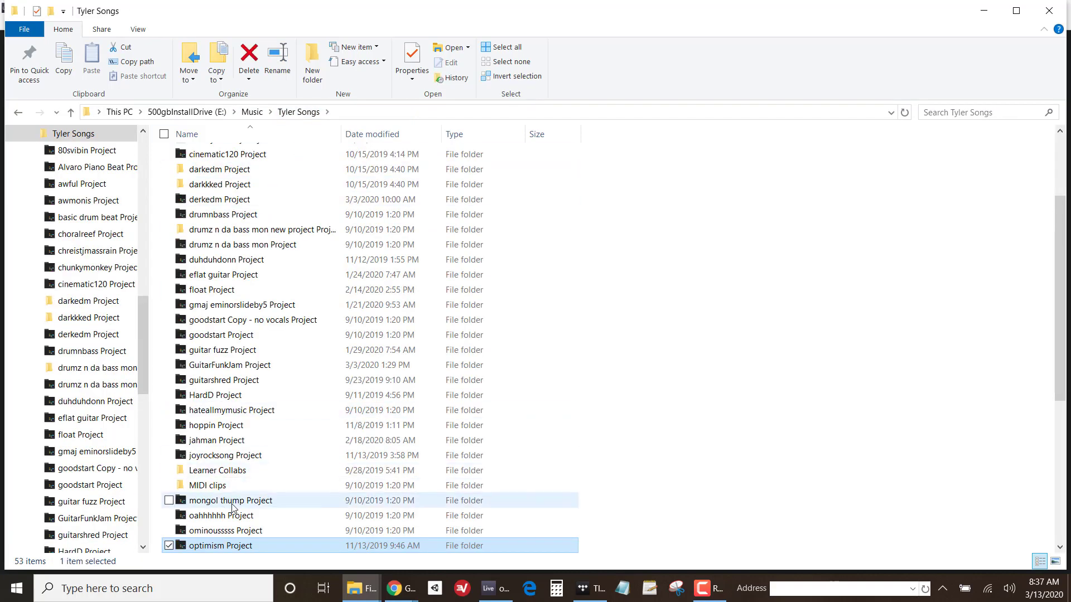
scroll(201, 474, "down", 2)
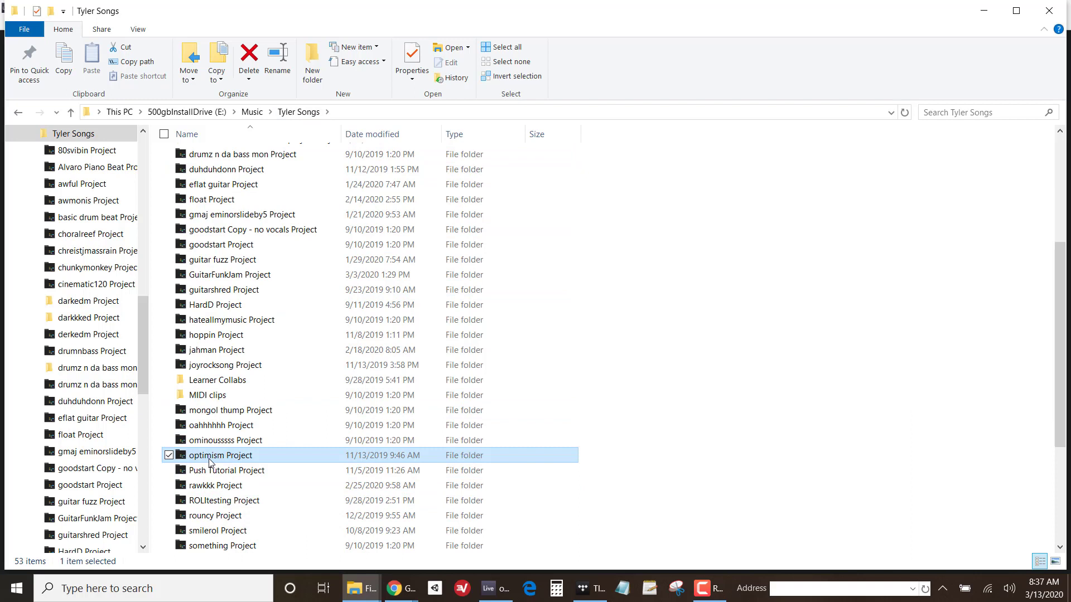
mouse_move(210, 461)
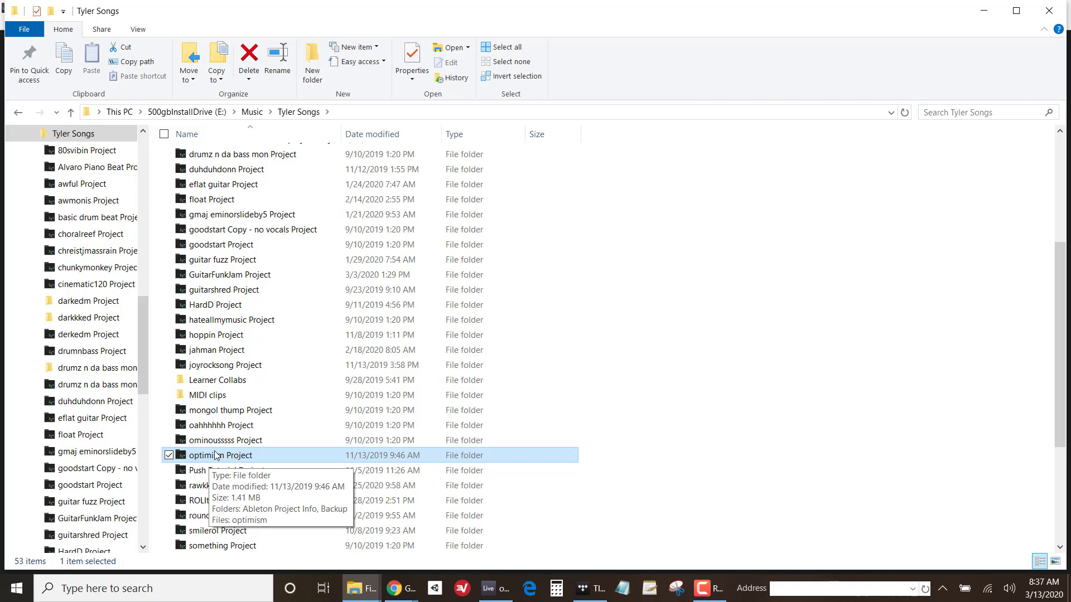
double_click(218, 455)
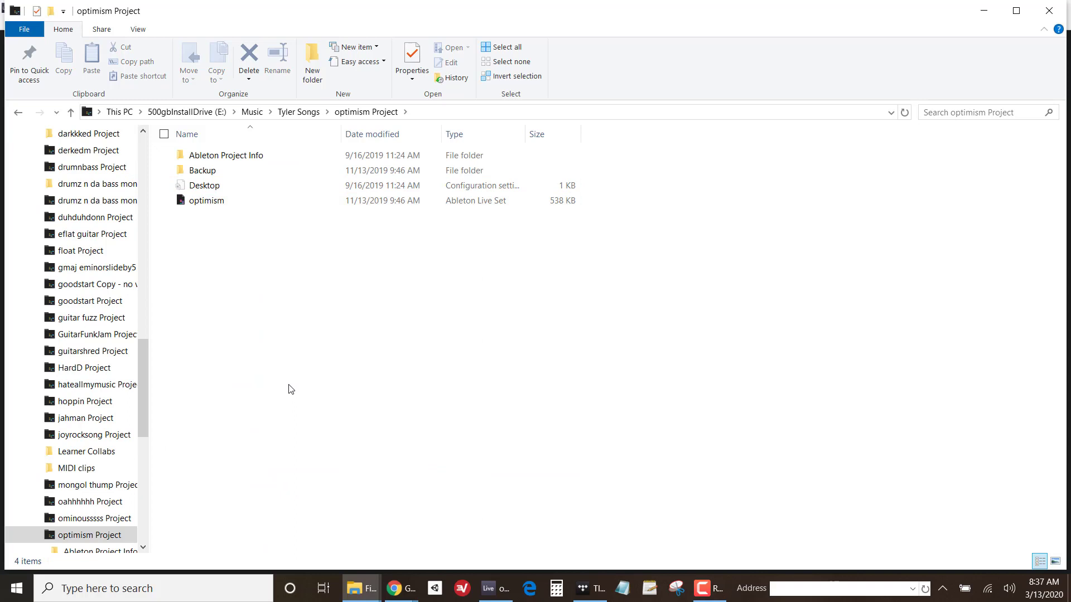
left_click_drag(254, 256, 416, 406)
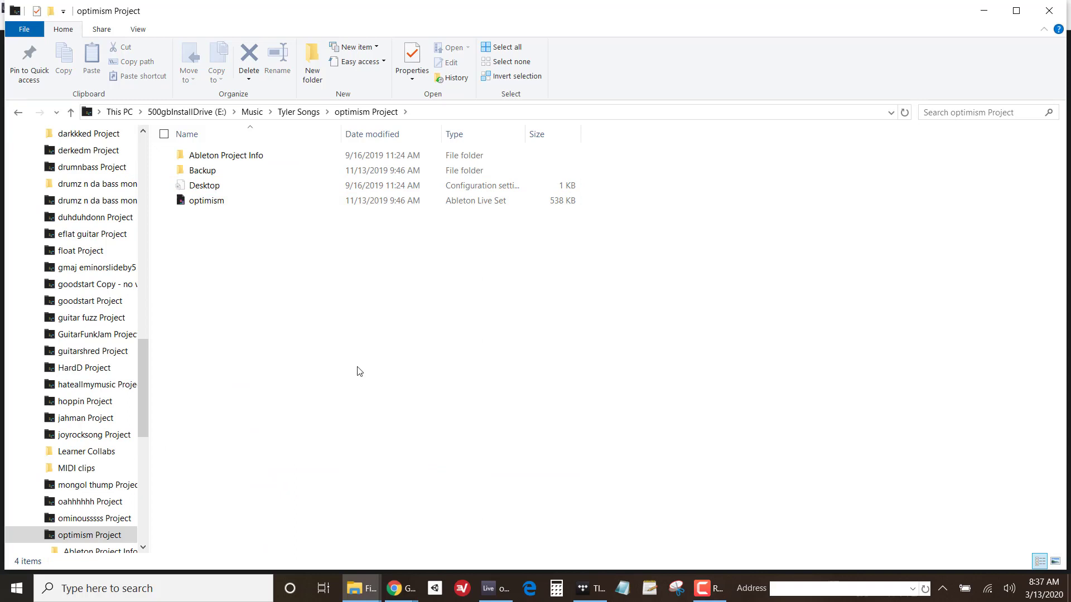
left_click(301, 114)
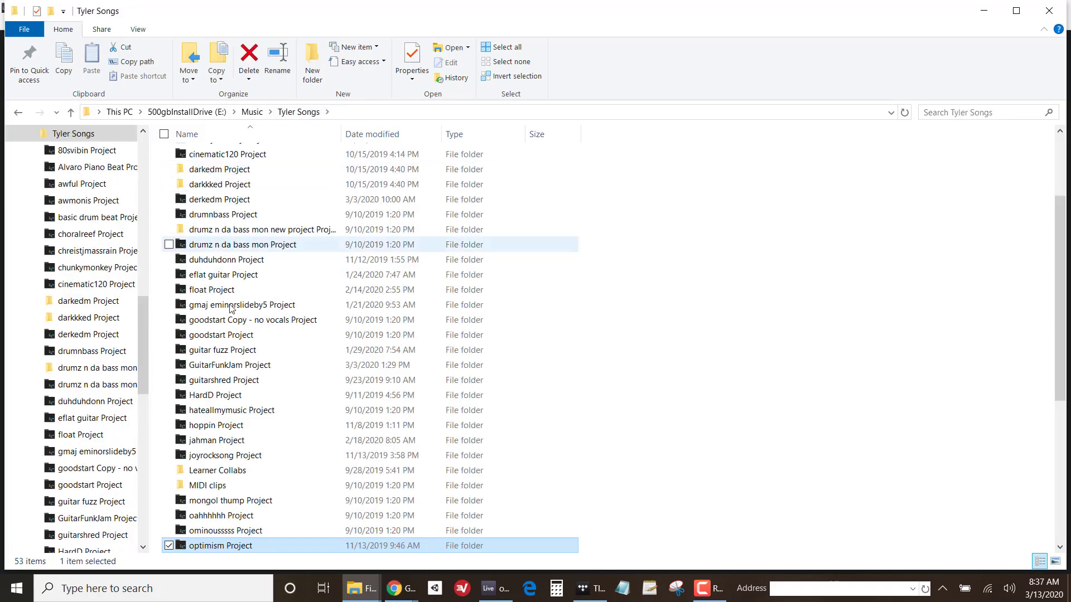
scroll(239, 397, "down", 4)
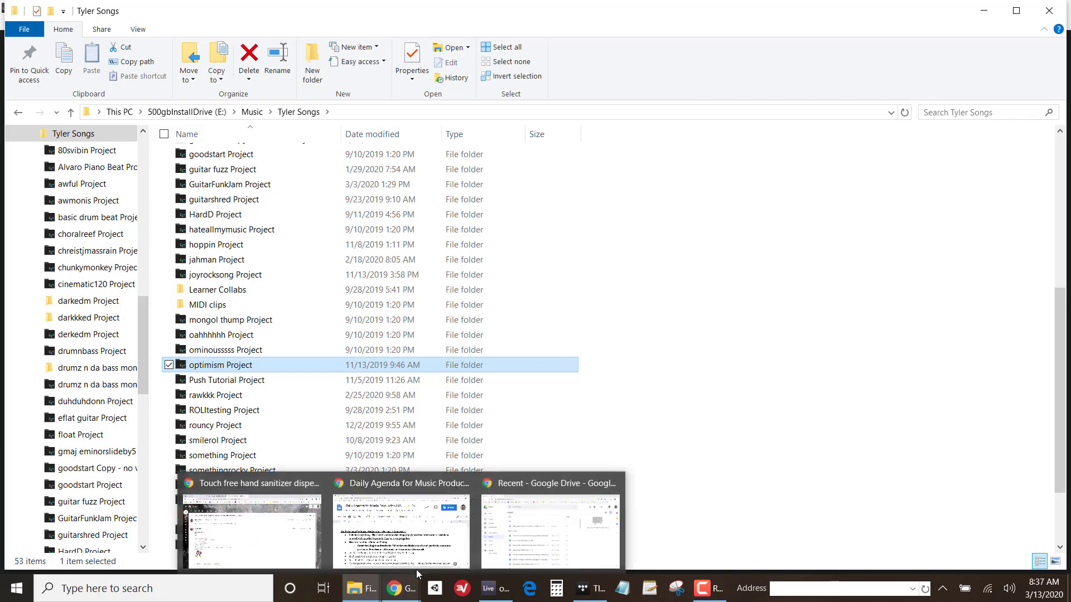
Create a new My Drive folder named 'Tyler Ableton Songs'.
left_click(509, 530)
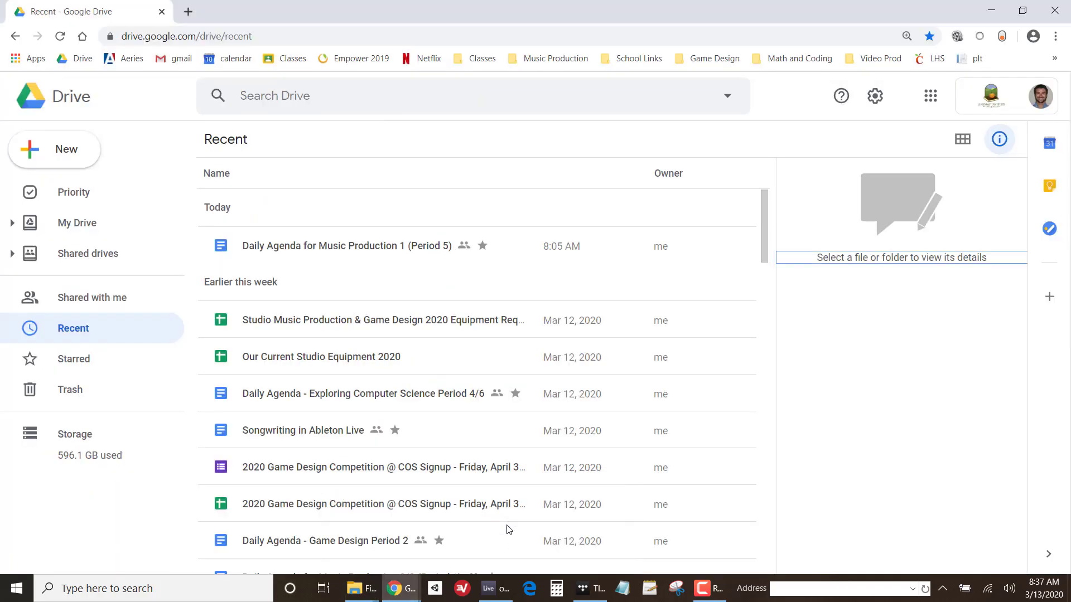
left_click(65, 148)
left_click(81, 160)
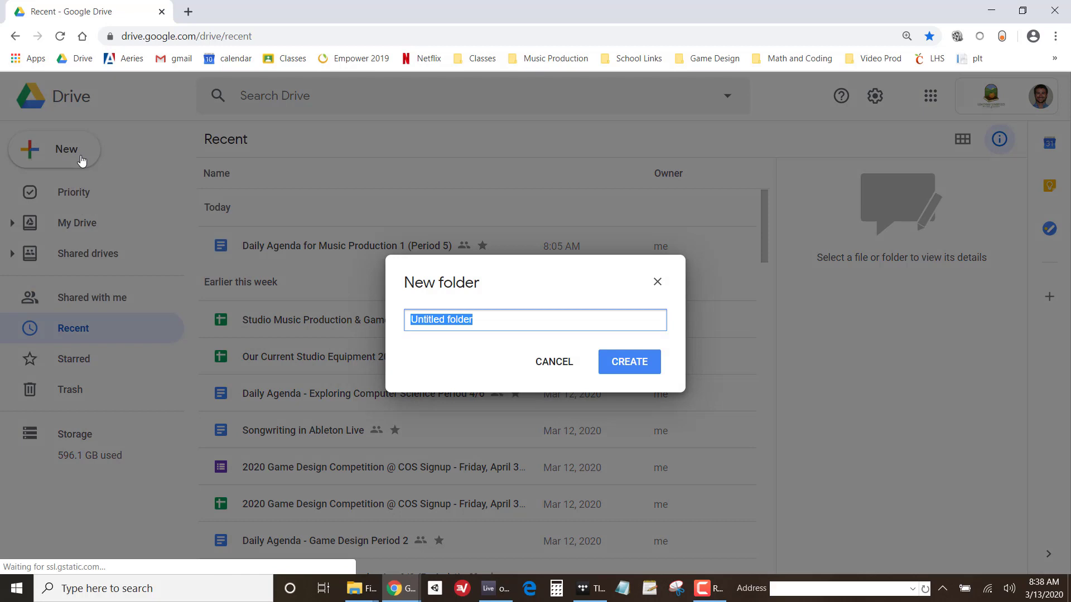
type("Tyler")
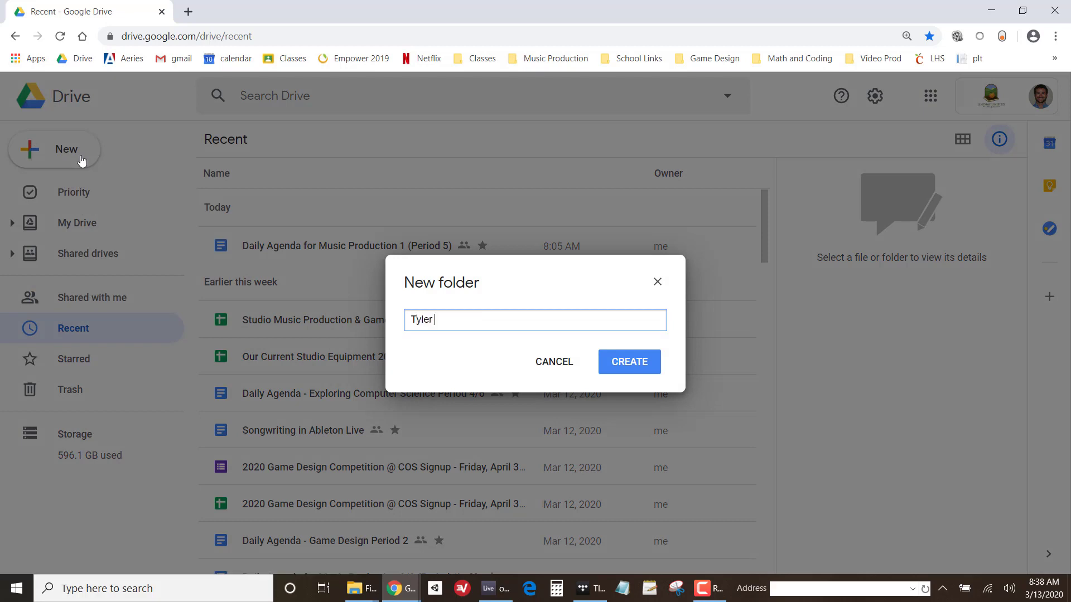
type(" Ableton Songs")
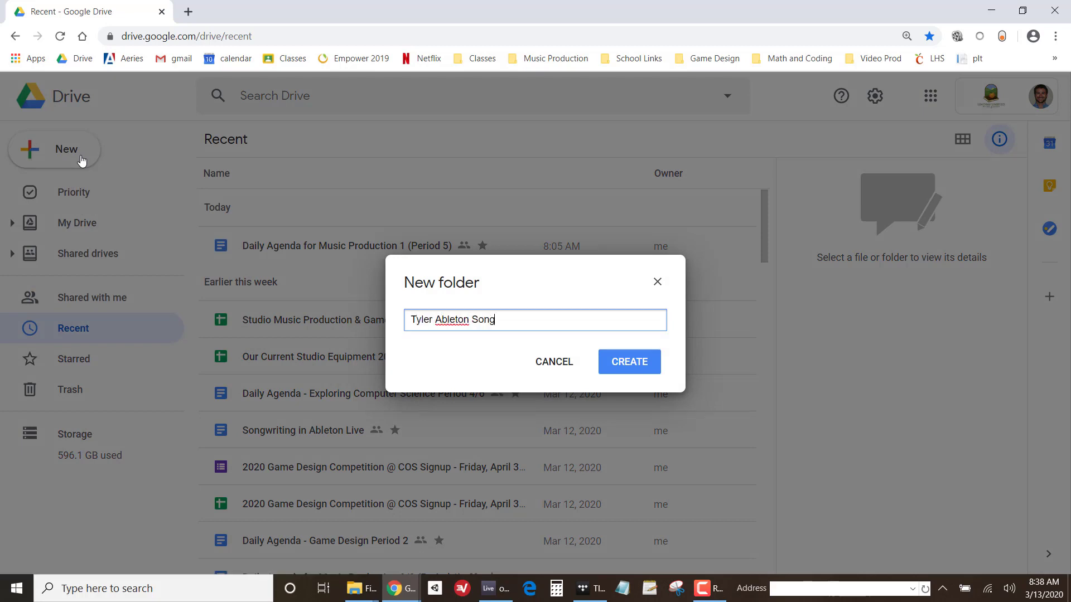
left_click(610, 361)
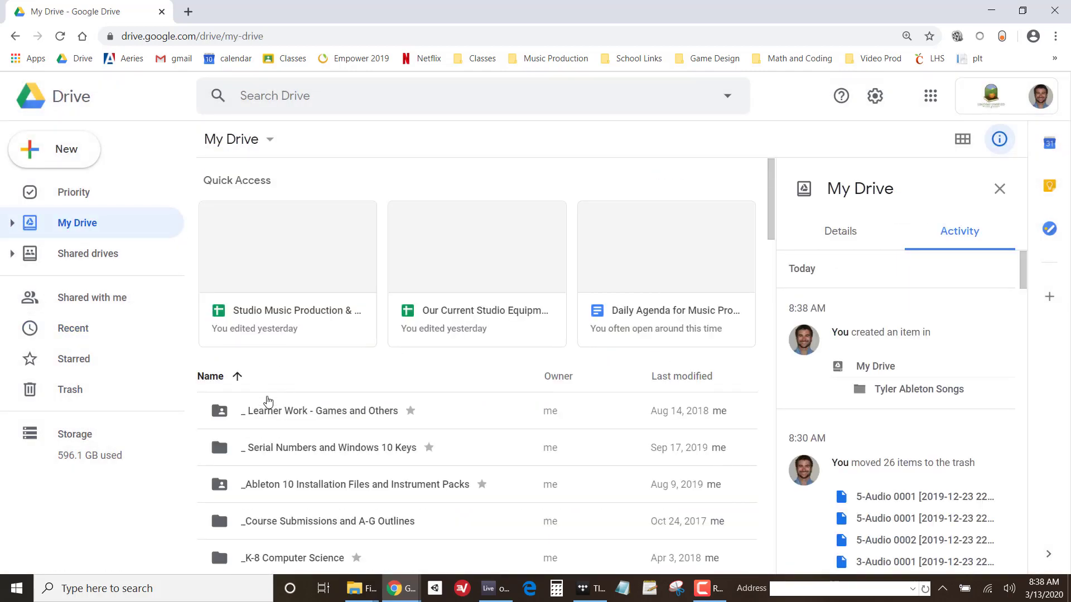
Sort My Drive by last modified and compare Tyler Ableton Songs with the Ableton Video Codecs folder.
scroll(686, 341, "down", 1)
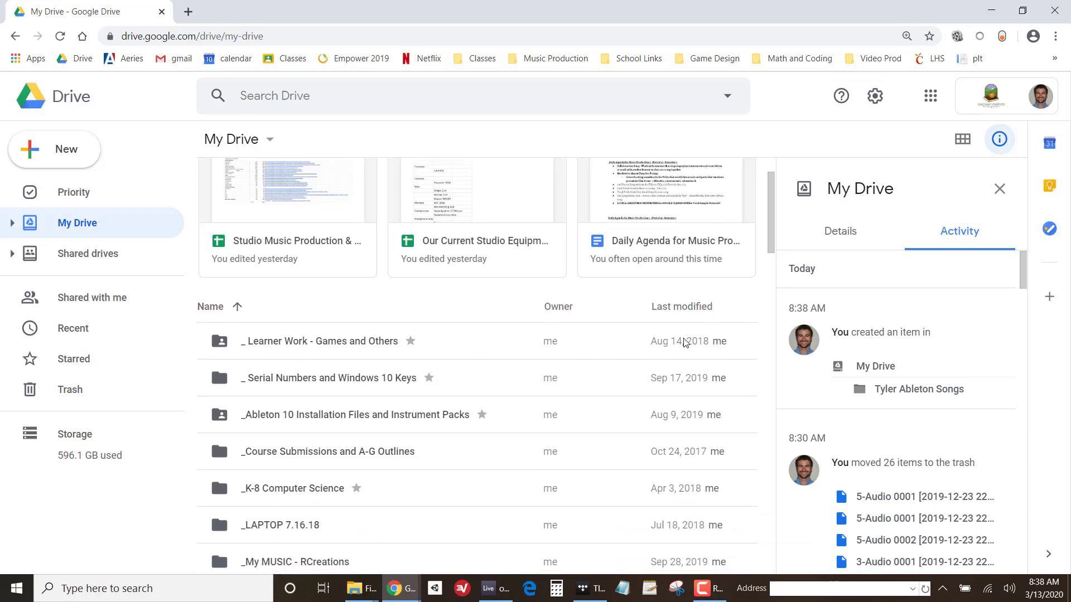
left_click(690, 311)
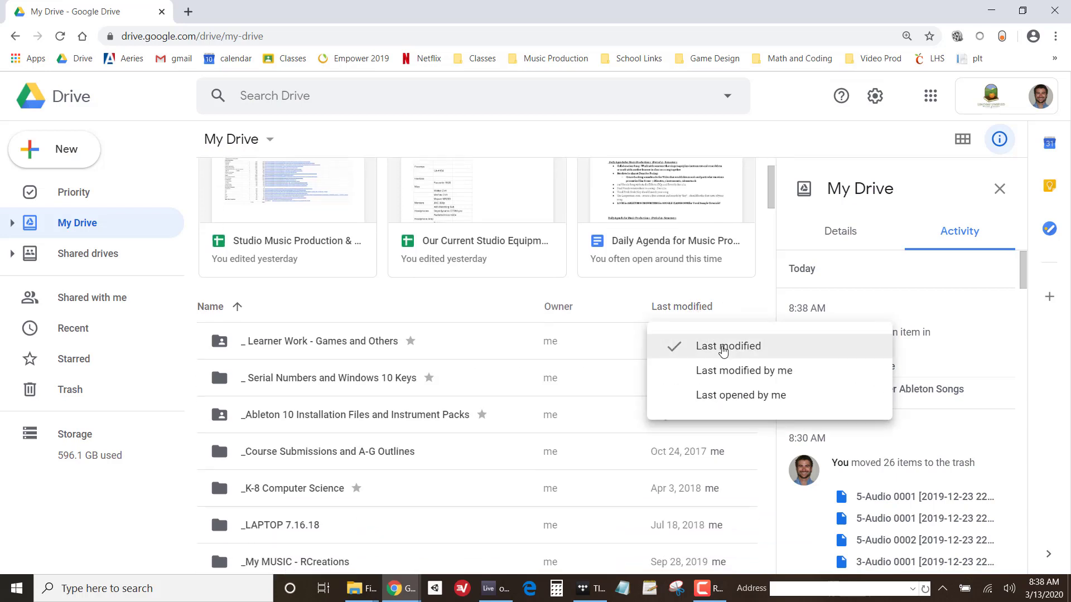
left_click(713, 347)
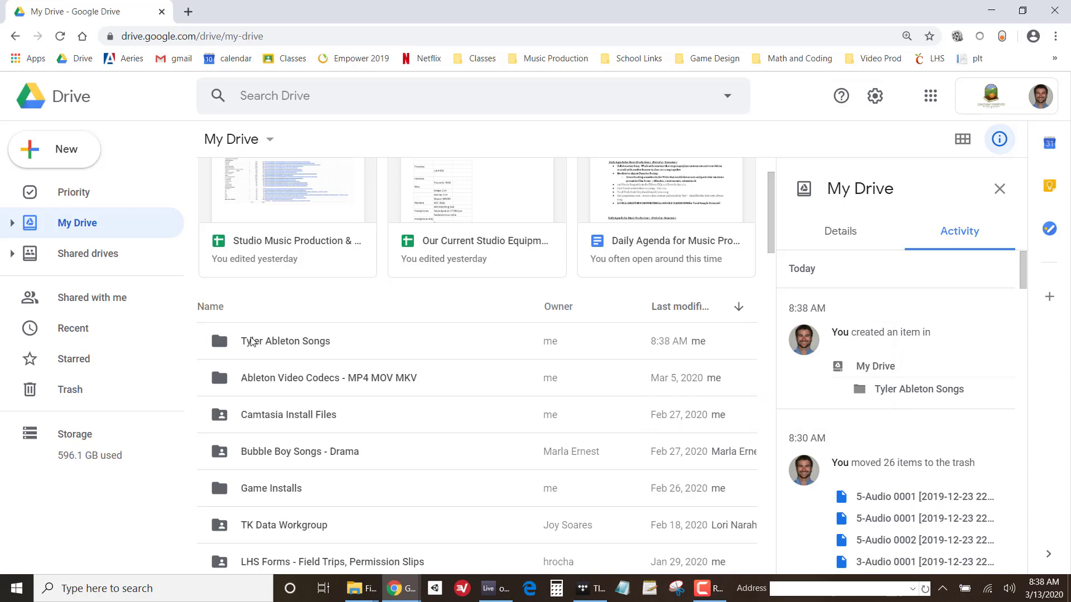
left_click(282, 343)
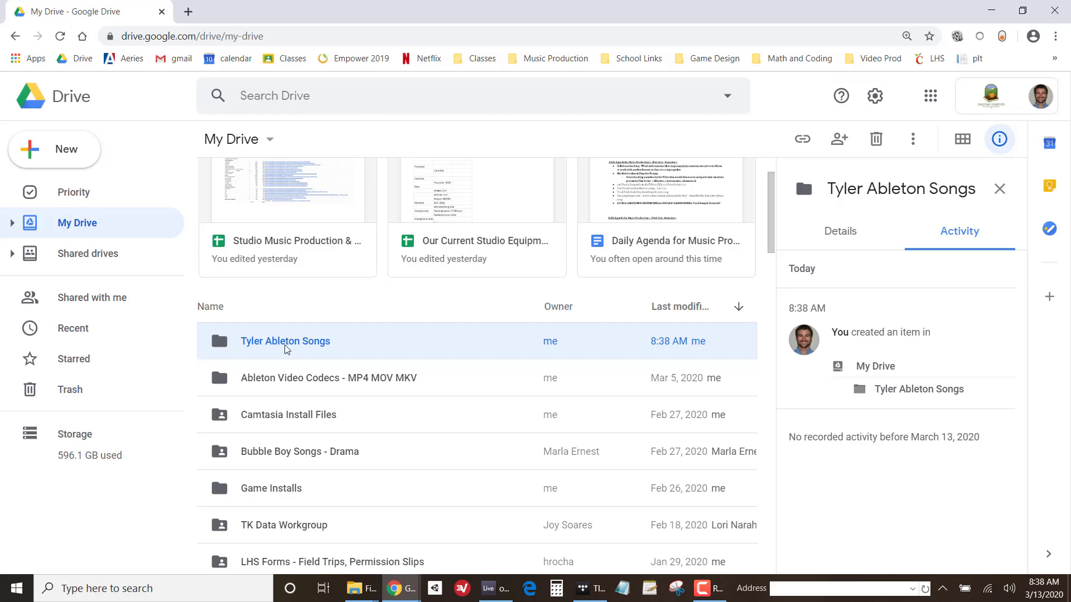
left_click(282, 388)
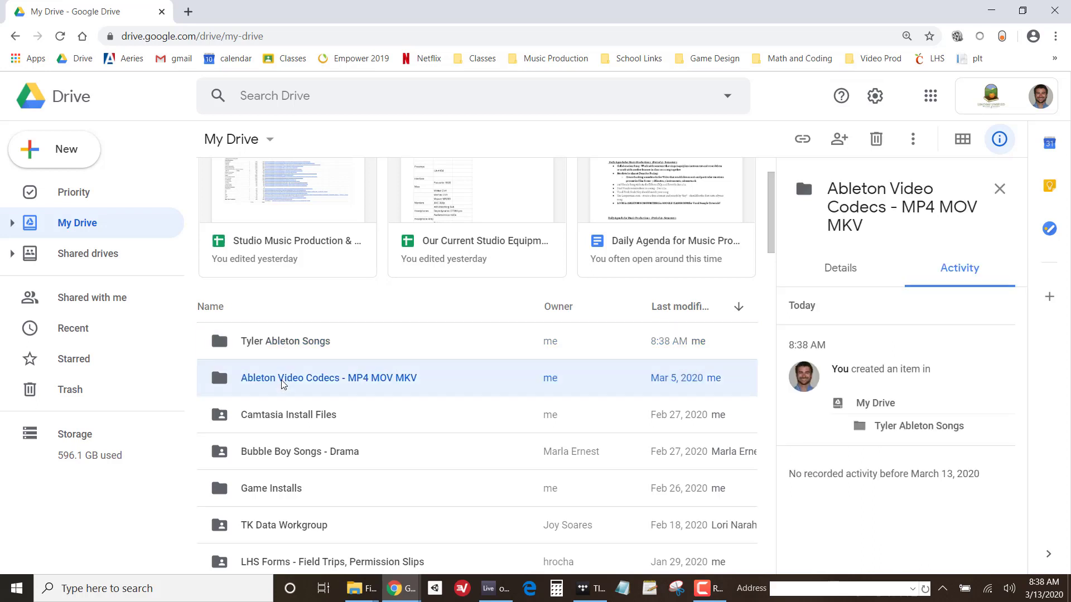
left_click(275, 342)
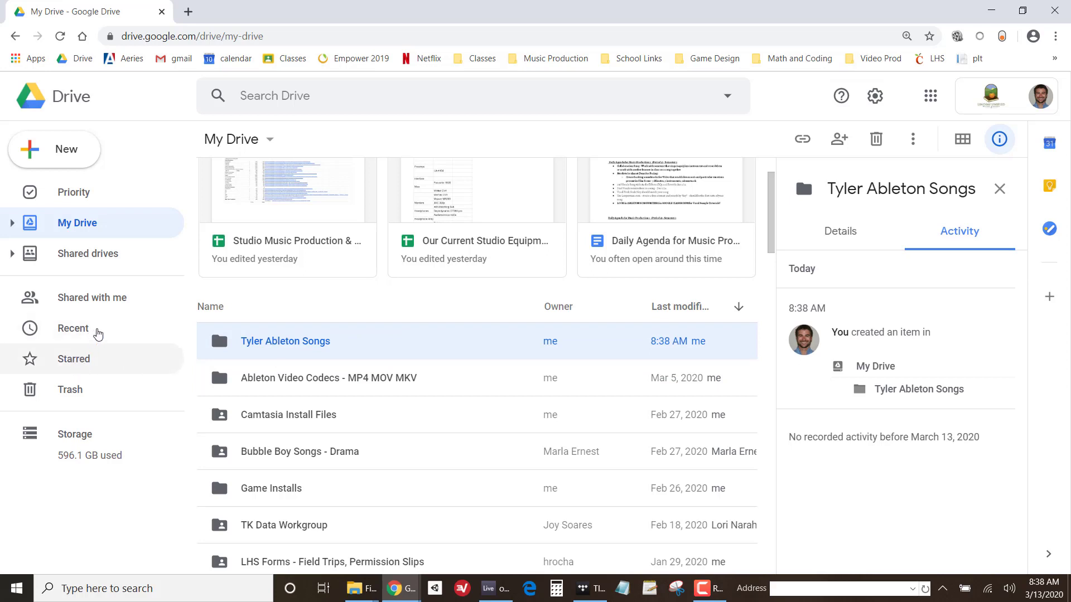
left_click(313, 382)
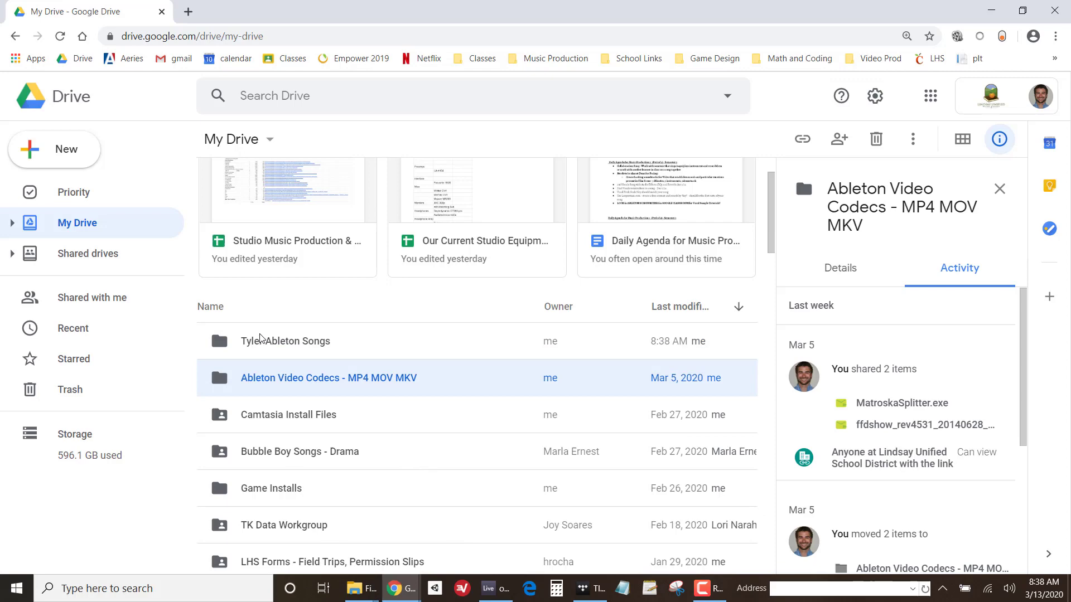
key("Up")
Restore the Tyler Songs window over the Drive page and reselect the Tyler Ableton Songs folder.
mouse_move(361, 589)
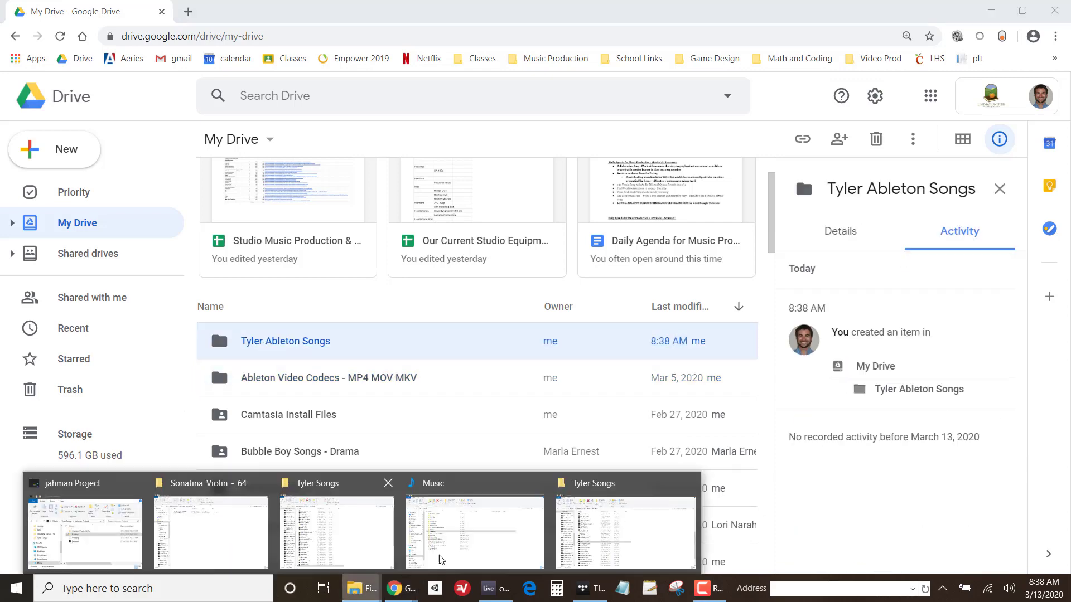
left_click(441, 550)
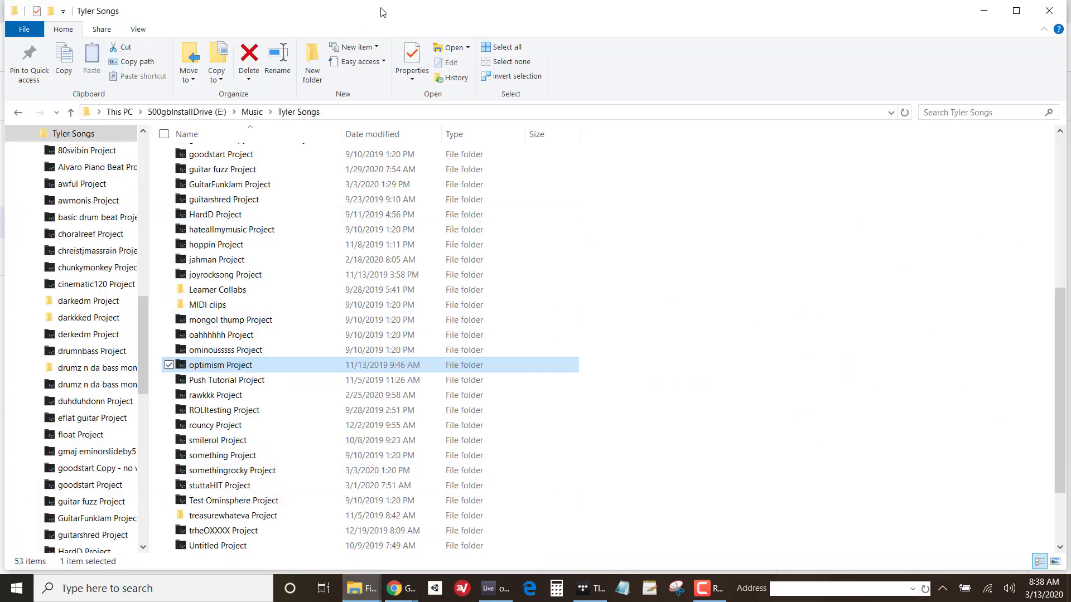
left_click_drag(388, 3, 717, 100)
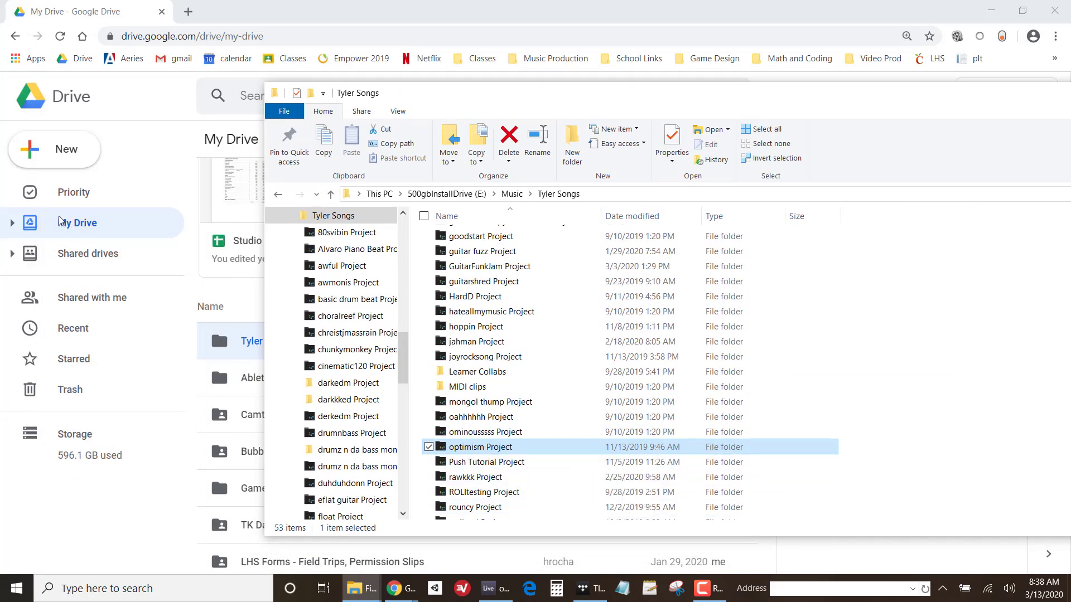
left_click(335, 267)
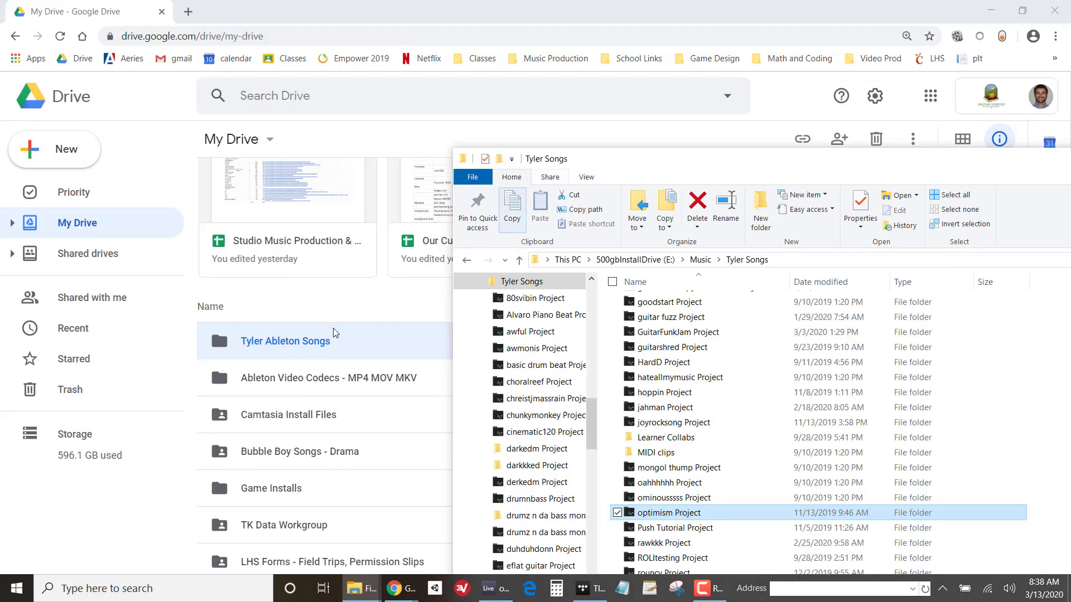
left_click(289, 378)
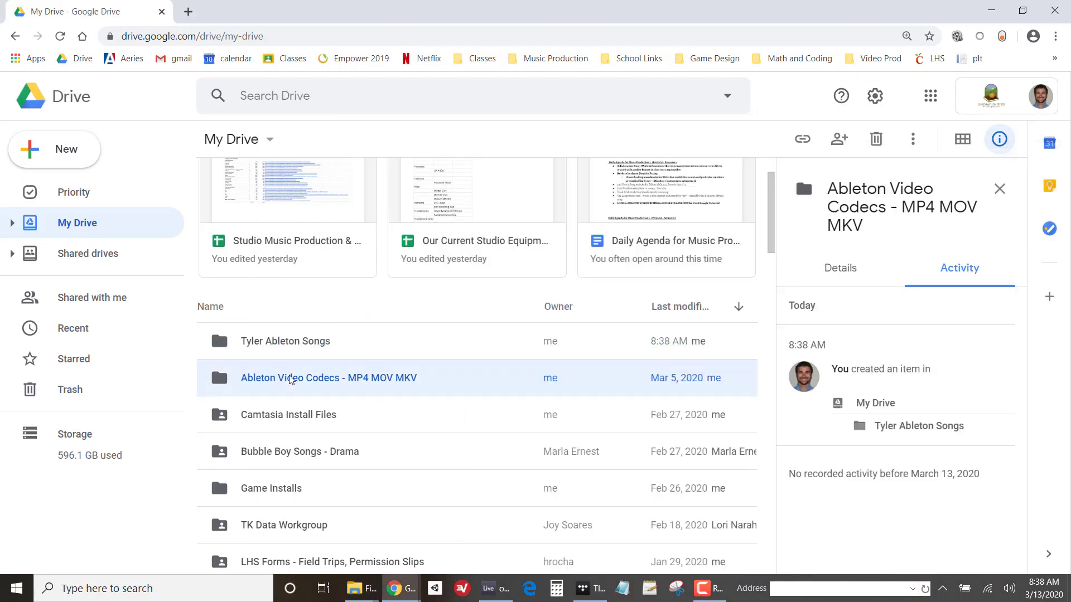
left_click(297, 346)
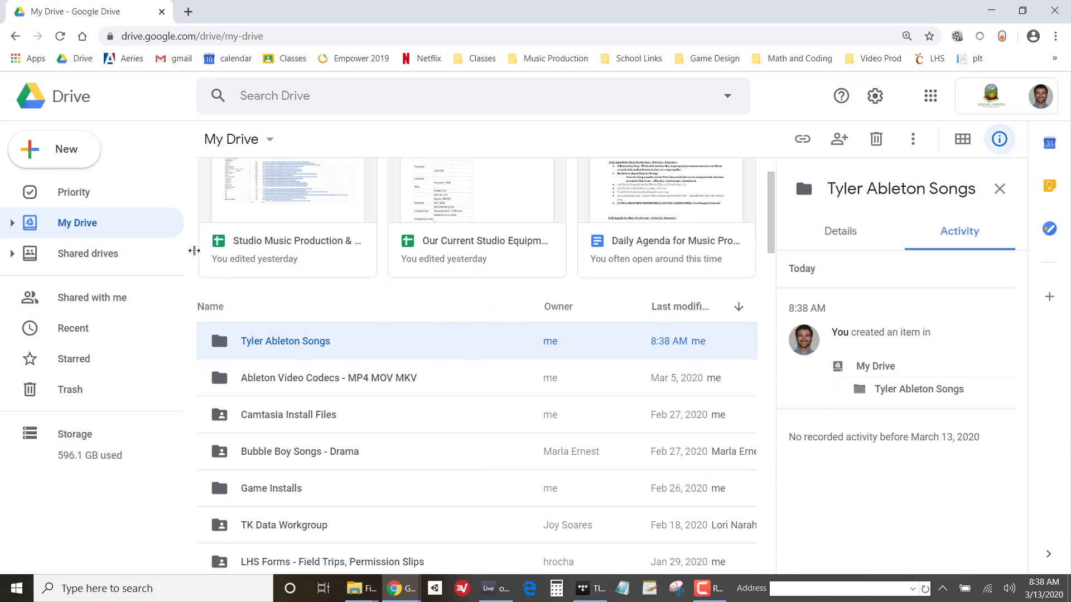
Drag the optimism Project folder from Tyler Songs into My Drive.
key("alt+Tab")
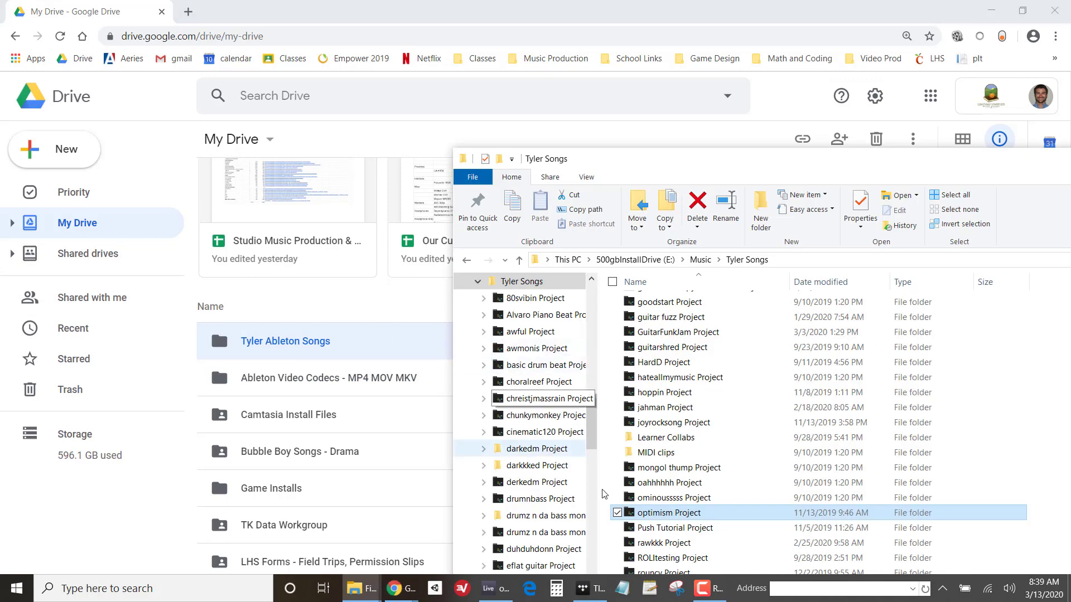
left_click(645, 512)
left_click_drag(645, 513, 92, 223)
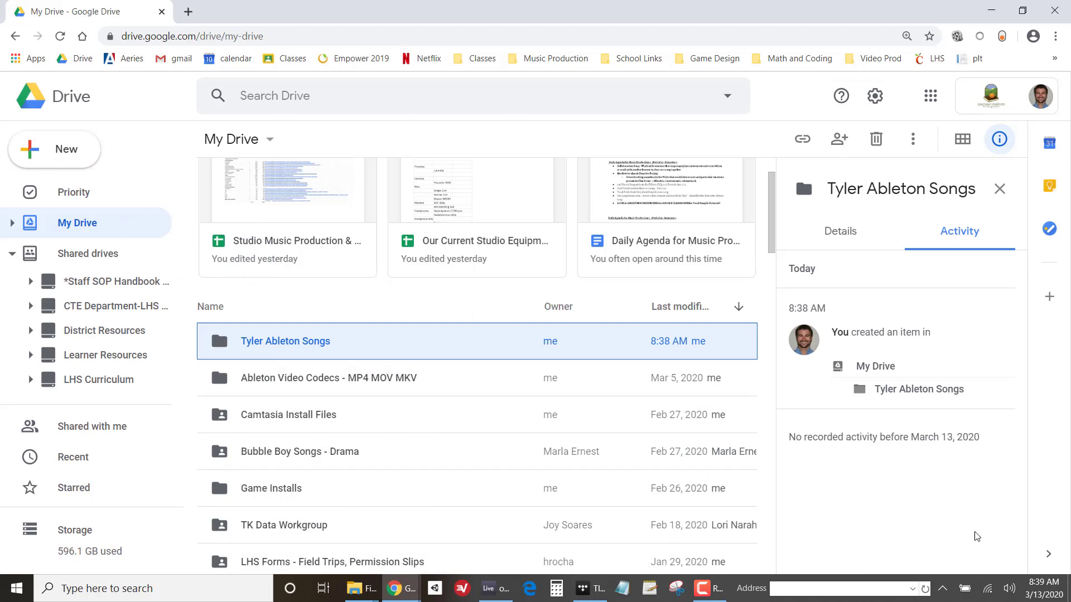
Open the empty Tyler Ableton Songs Drive folder and drag optimism Project onto it from File Explorer.
left_click(954, 512)
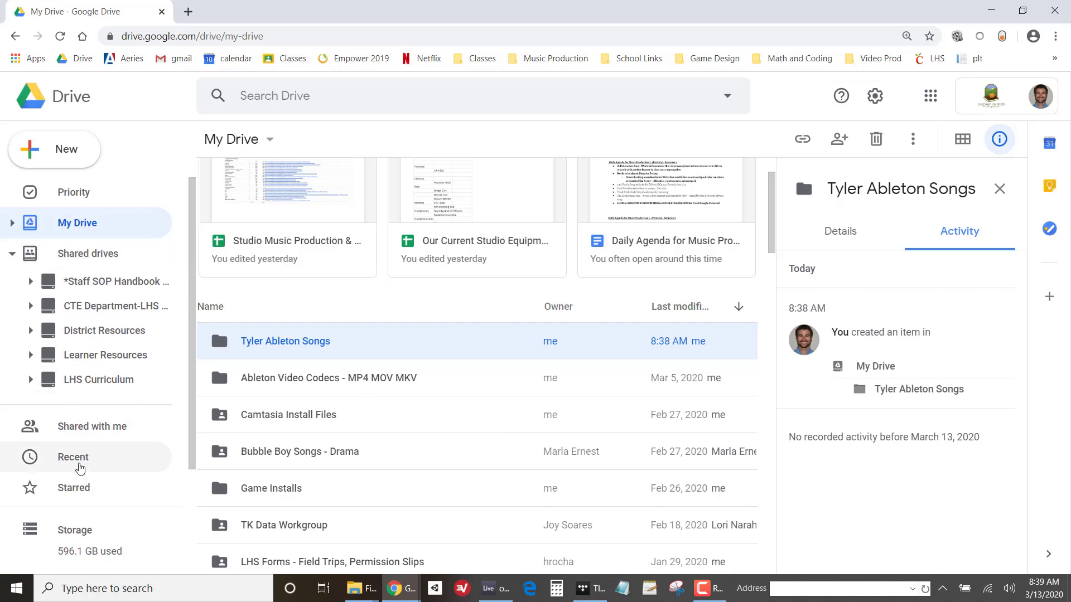
key("Return")
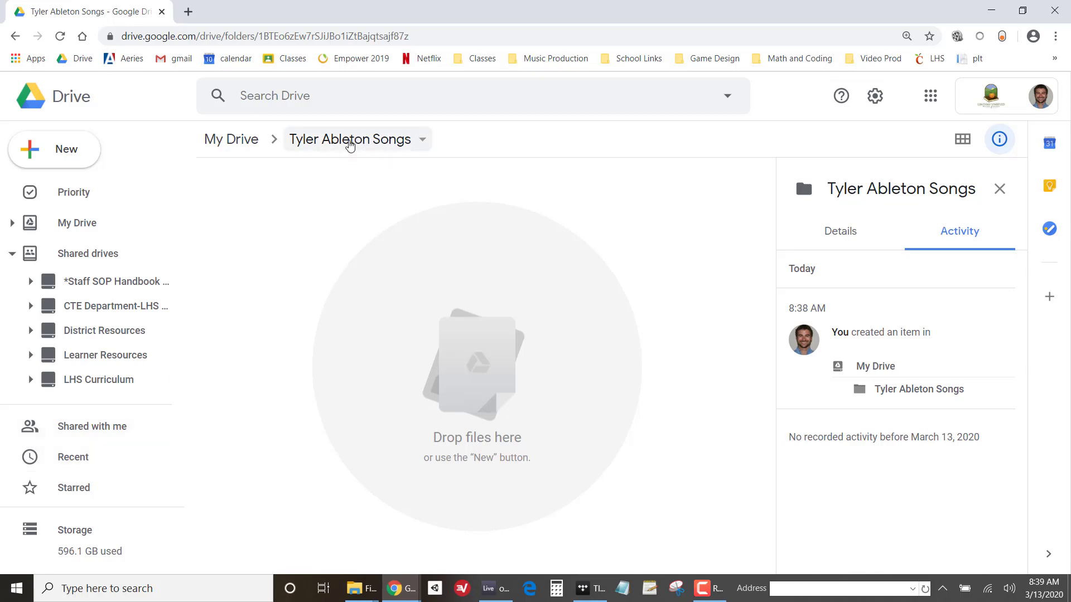
left_click(349, 144)
key("alt+Tab")
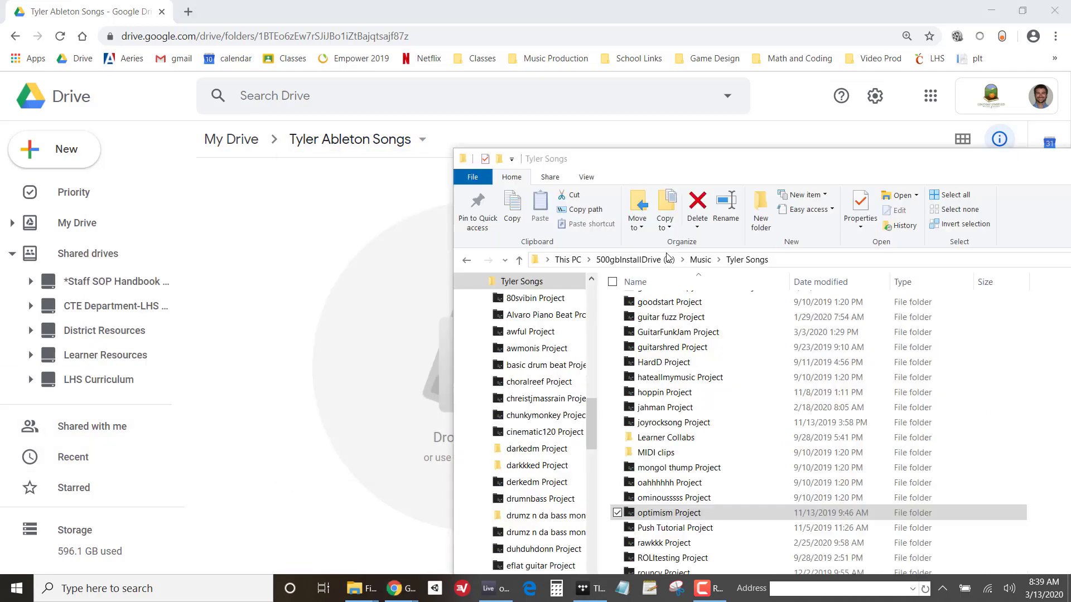
left_click_drag(668, 518, 412, 360)
left_click(411, 360)
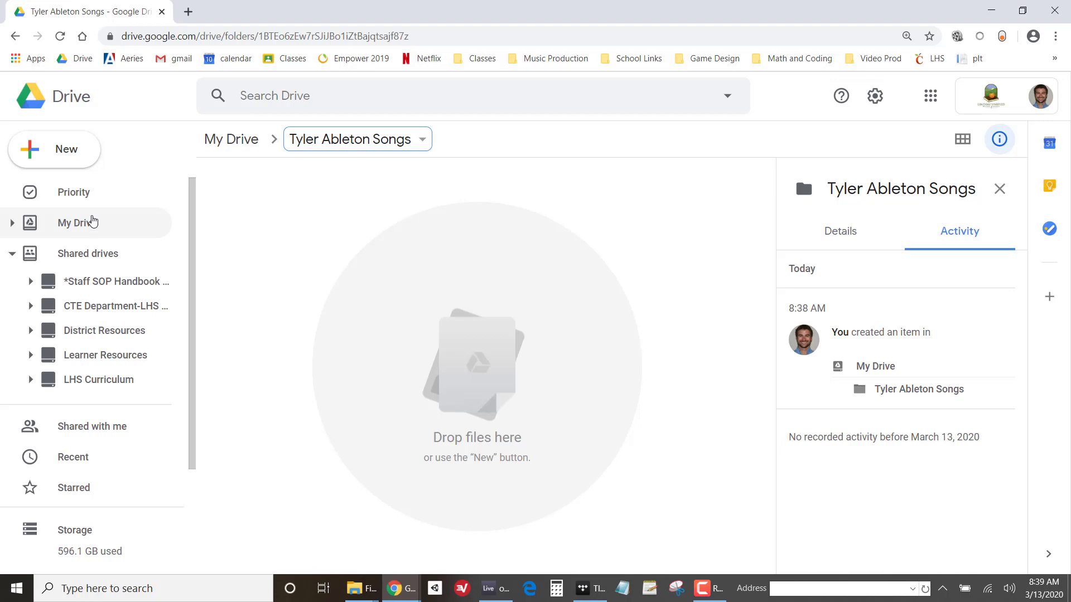
From Recent, copy a shareable link for the Daily Agenda for Music Production 1 (Period 5) document.
left_click(79, 455)
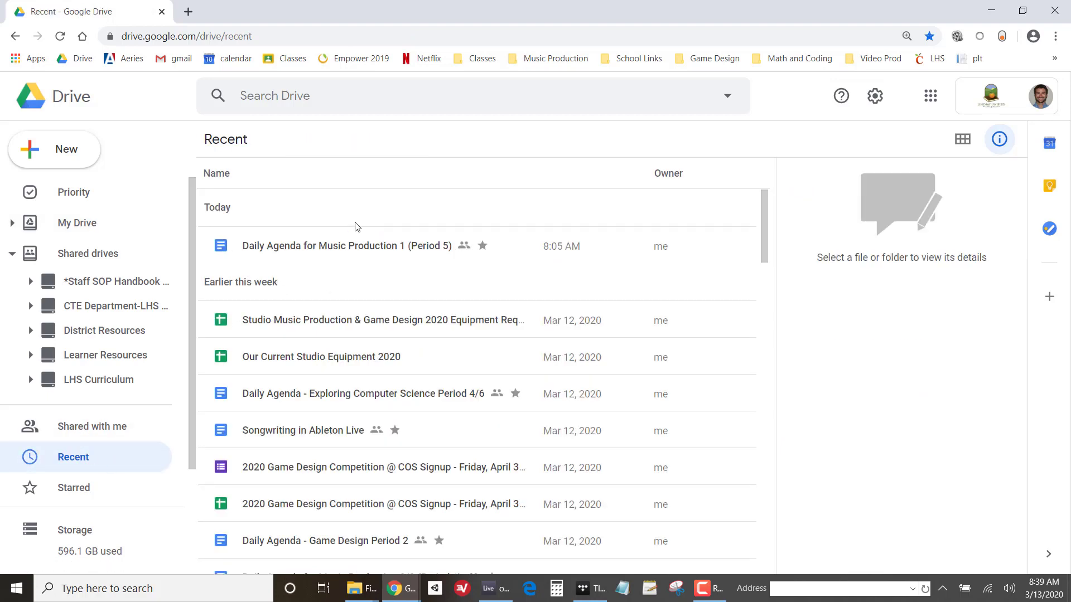
left_click(337, 245)
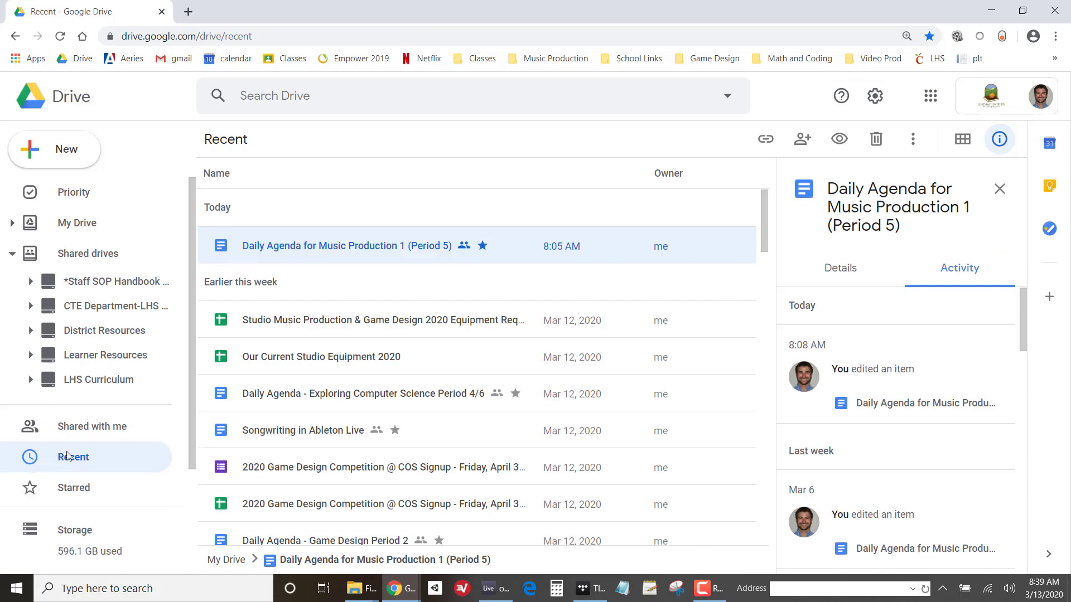
right_click(338, 250)
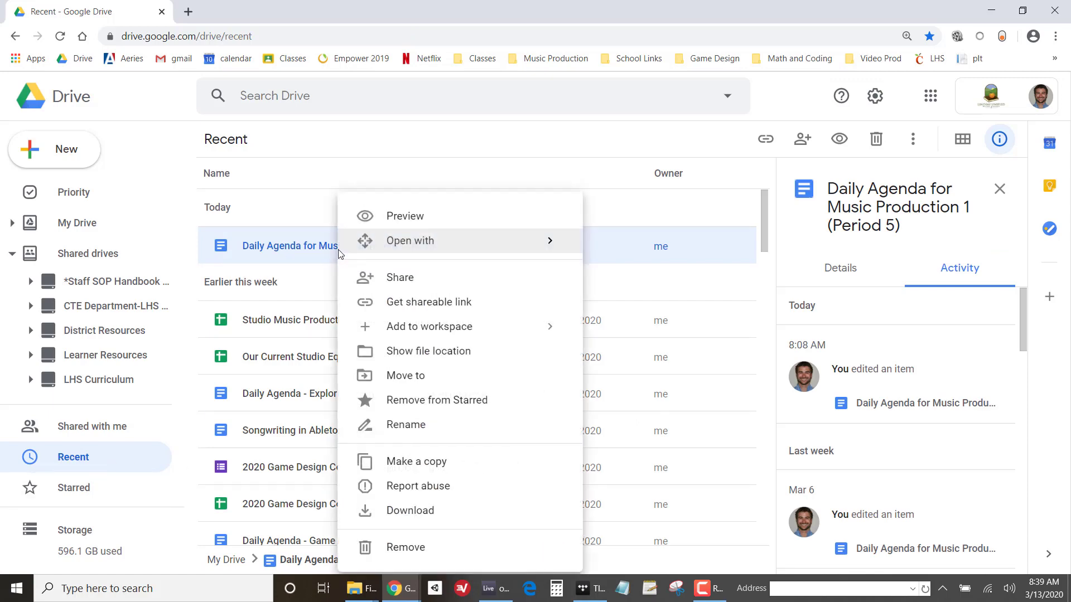
left_click(399, 277)
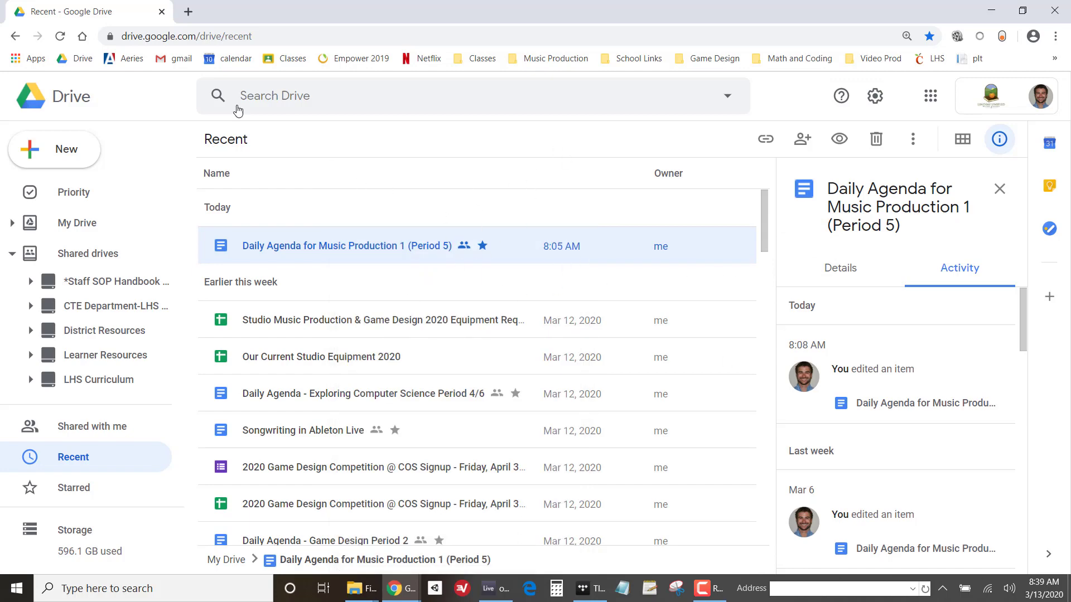
right_click(299, 259)
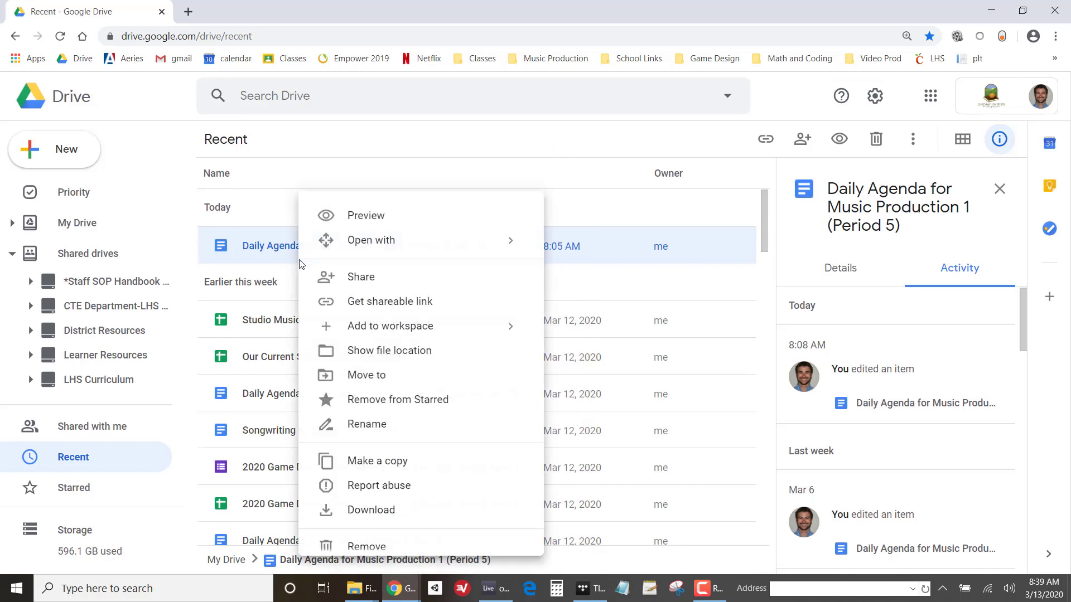
left_click(373, 308)
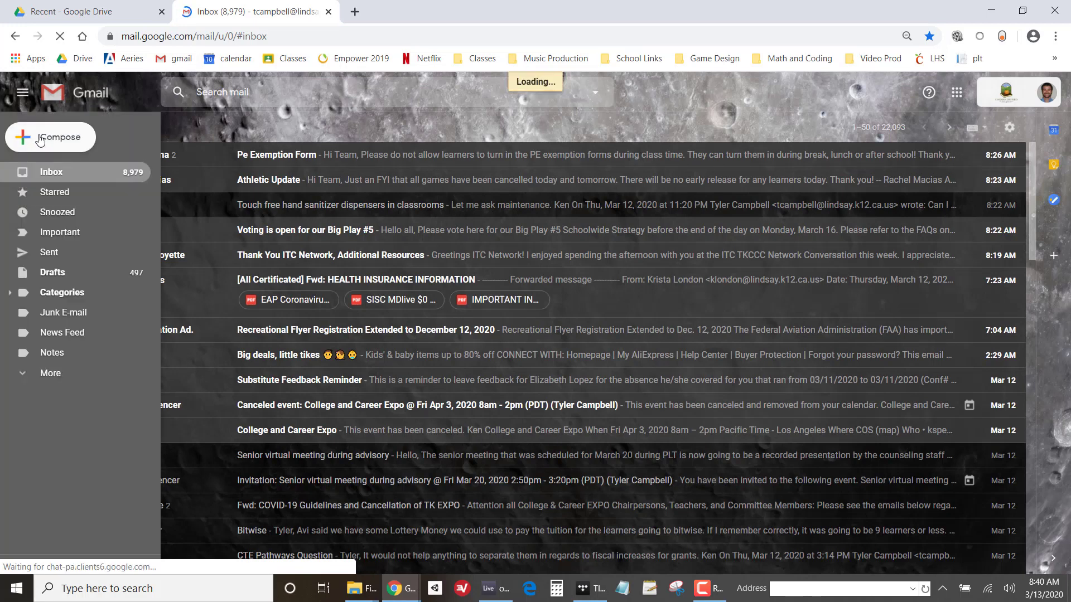
Compose a new Gmail message and paste the Daily Agenda Drive link into its body.
left_click(31, 139)
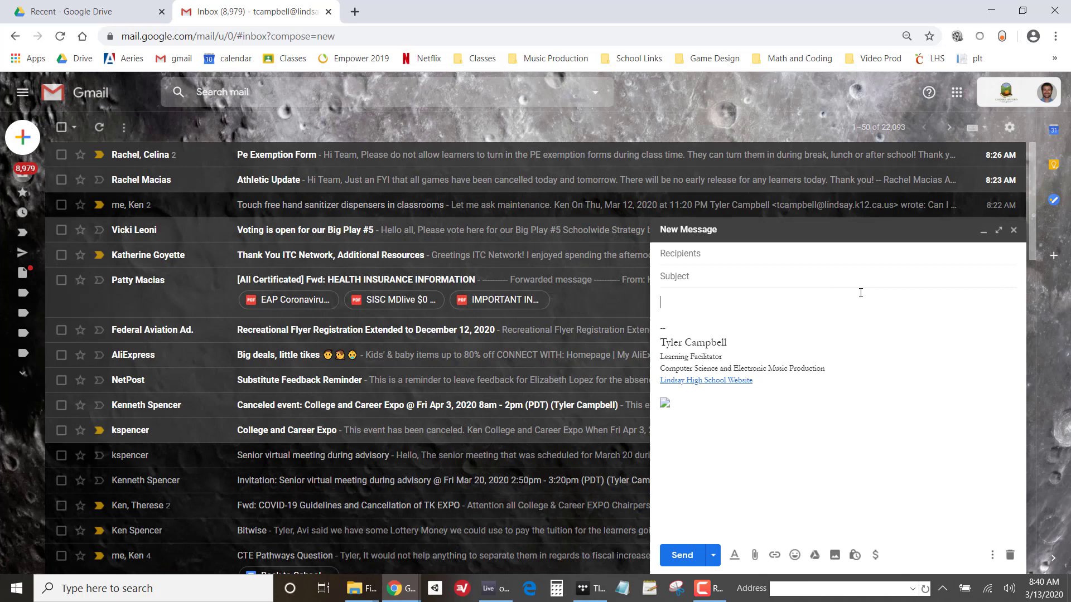
right_click(766, 313)
left_click(811, 419)
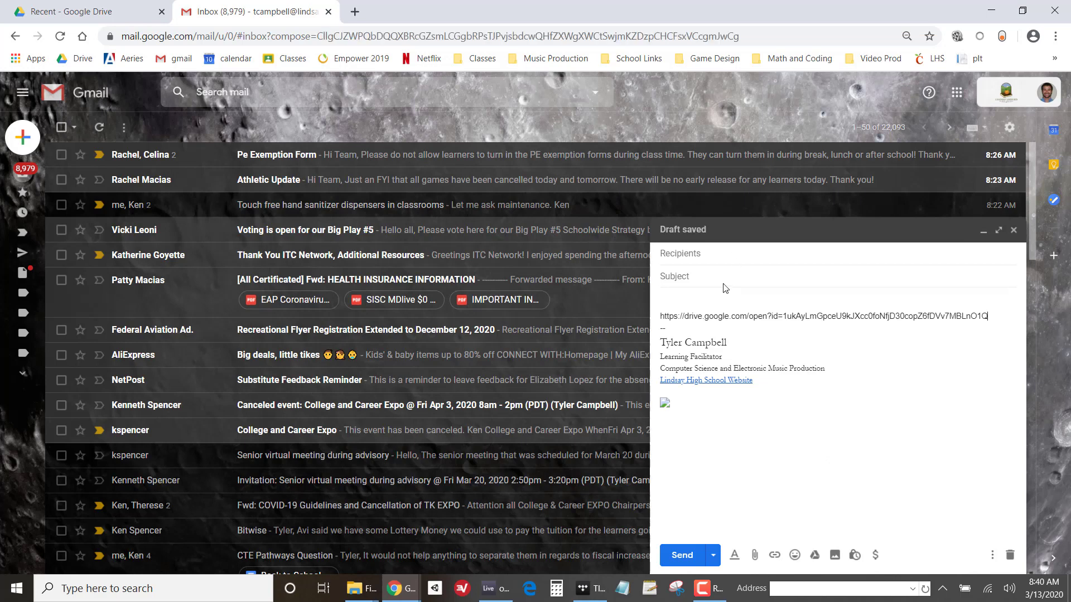
Close the Gmail tab, browse Drive's Recent files, then drag the Tyler Songs Explorer window over the browser.
left_click(328, 12)
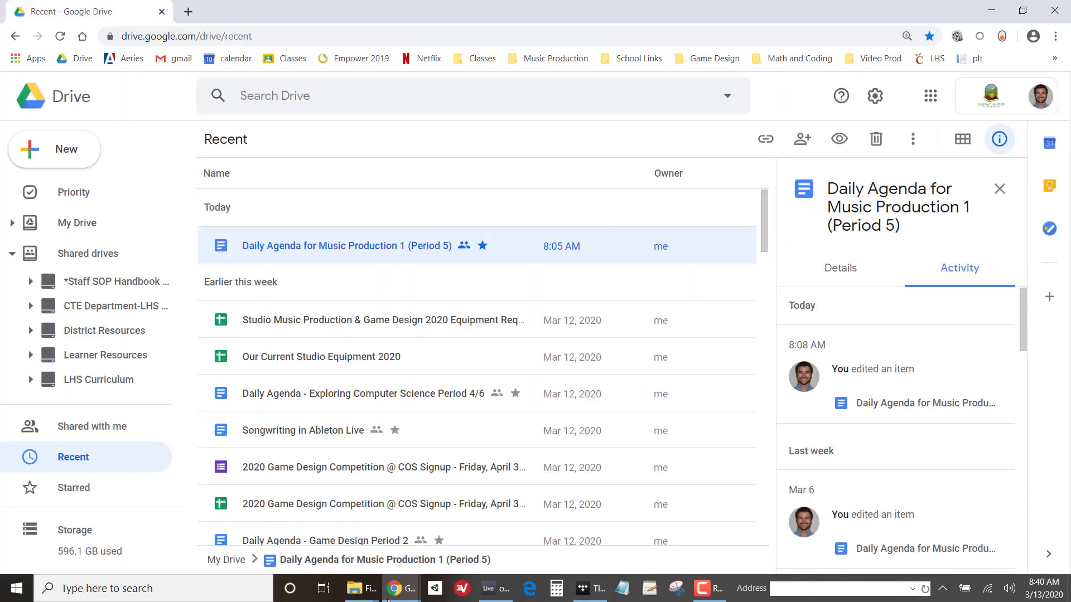
scroll(326, 341, "down", 1)
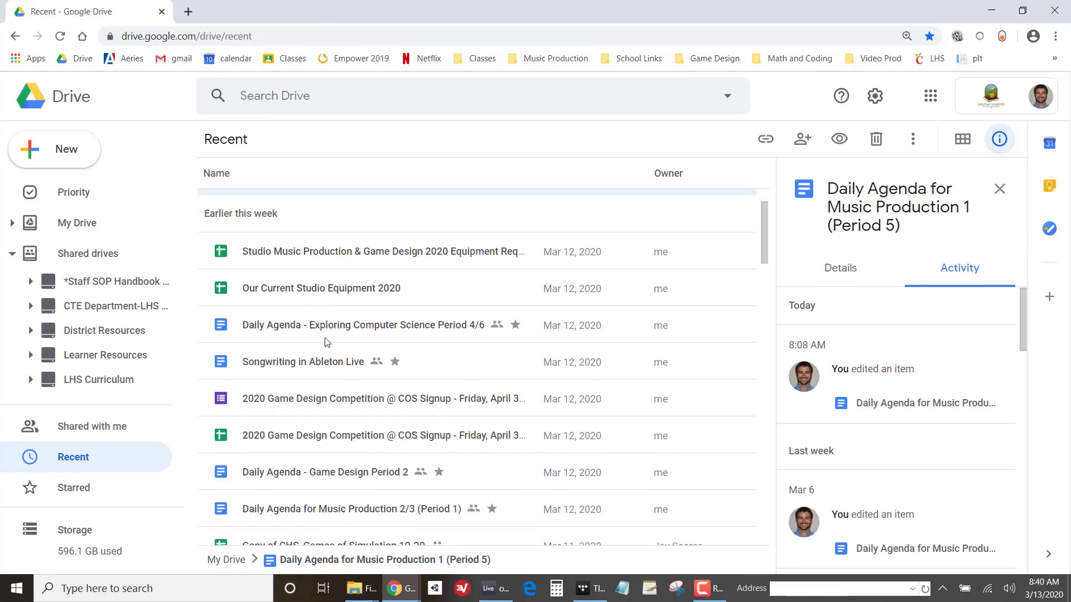
scroll(326, 341, "down", 2)
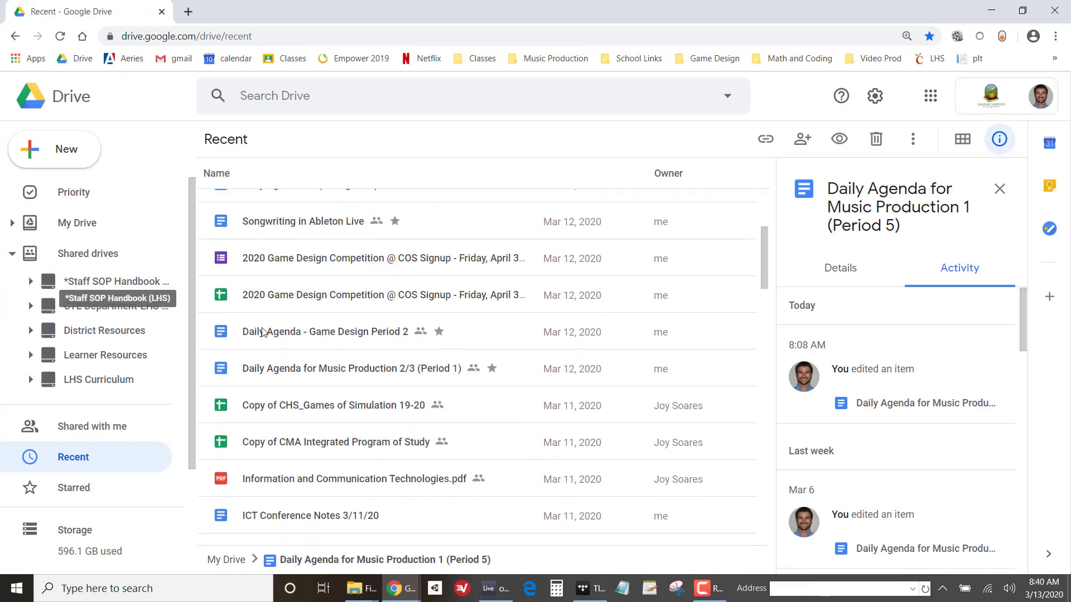
left_click(308, 264)
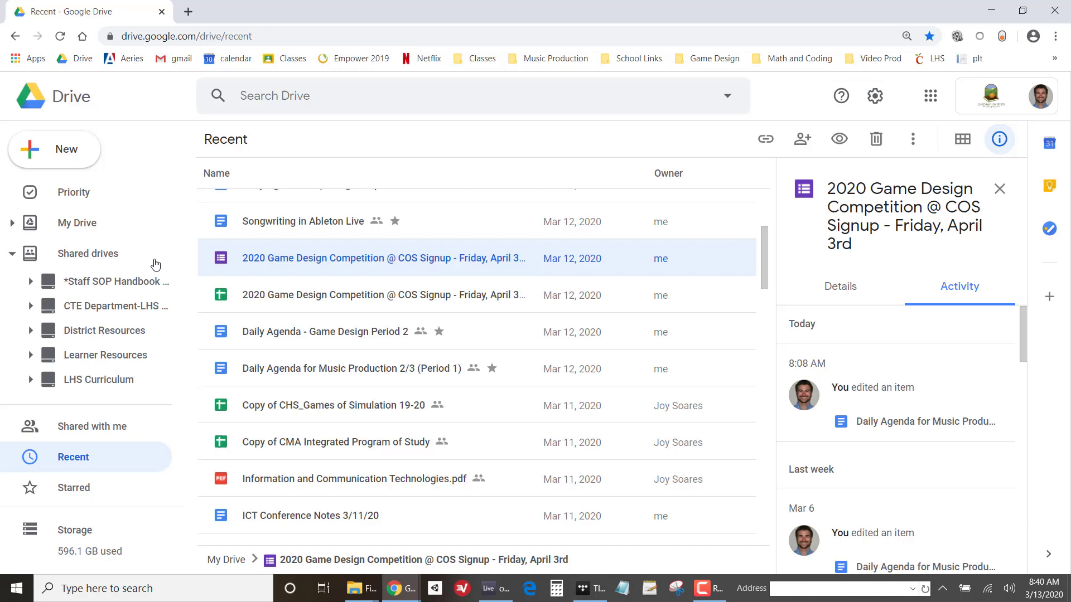
right_click(277, 405)
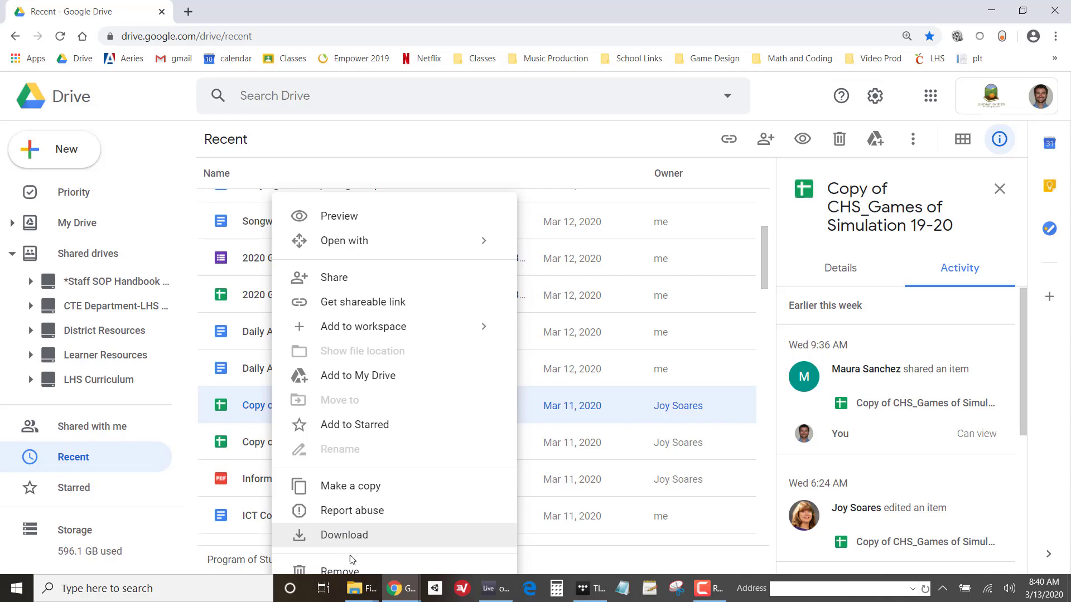
mouse_move(357, 584)
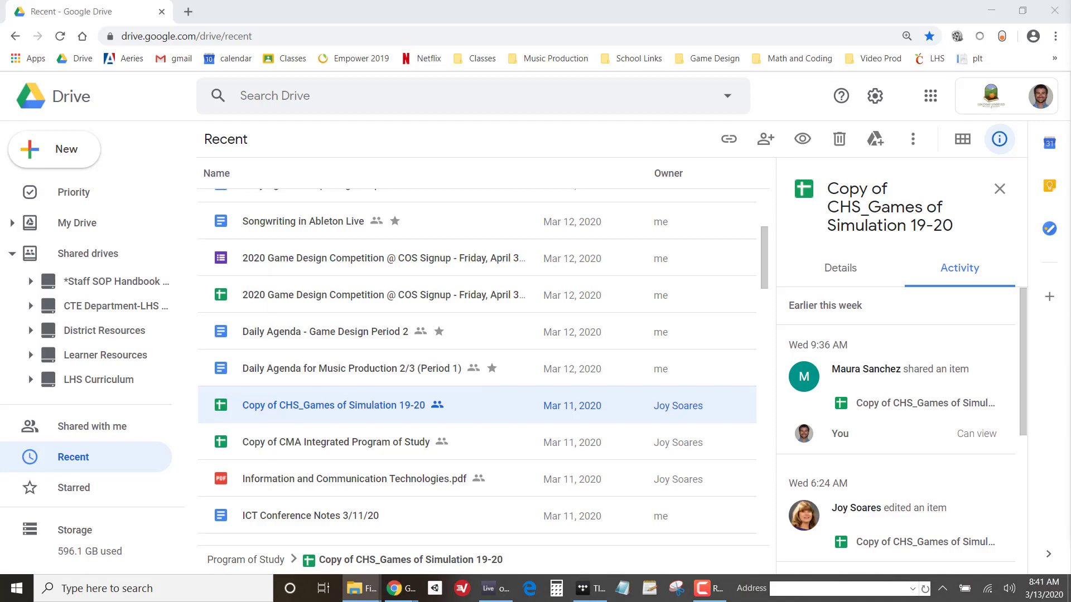
left_click_drag(1070, 24, 324, 25)
Show Downloads with a wider Type column and bring up the Sonatina_Violin_-_64 zip's context menu.
scroll(173, 307, "up", 4)
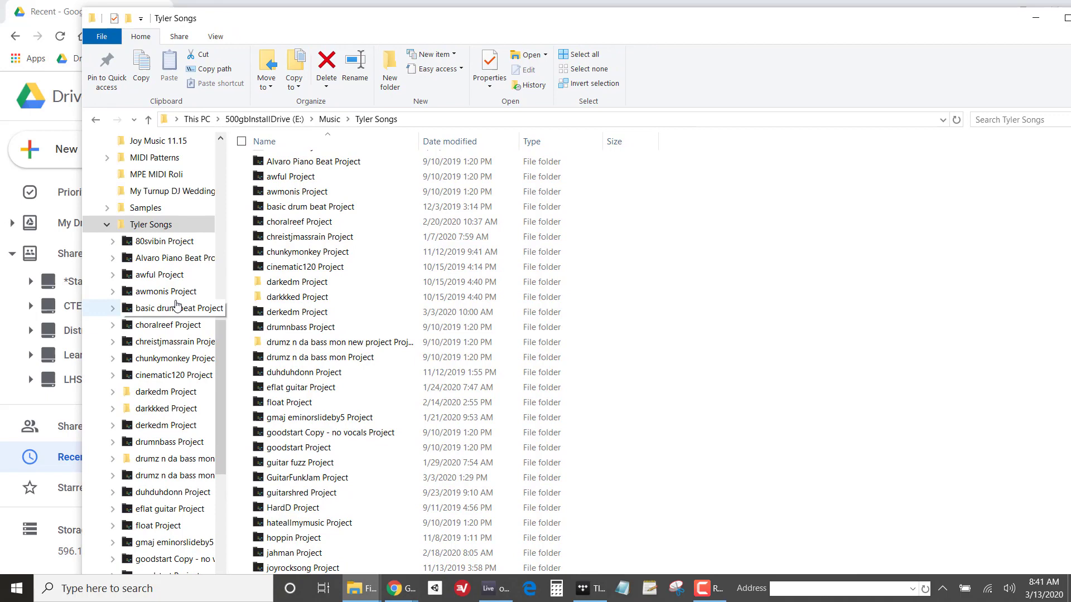
scroll(162, 293, "up", 3)
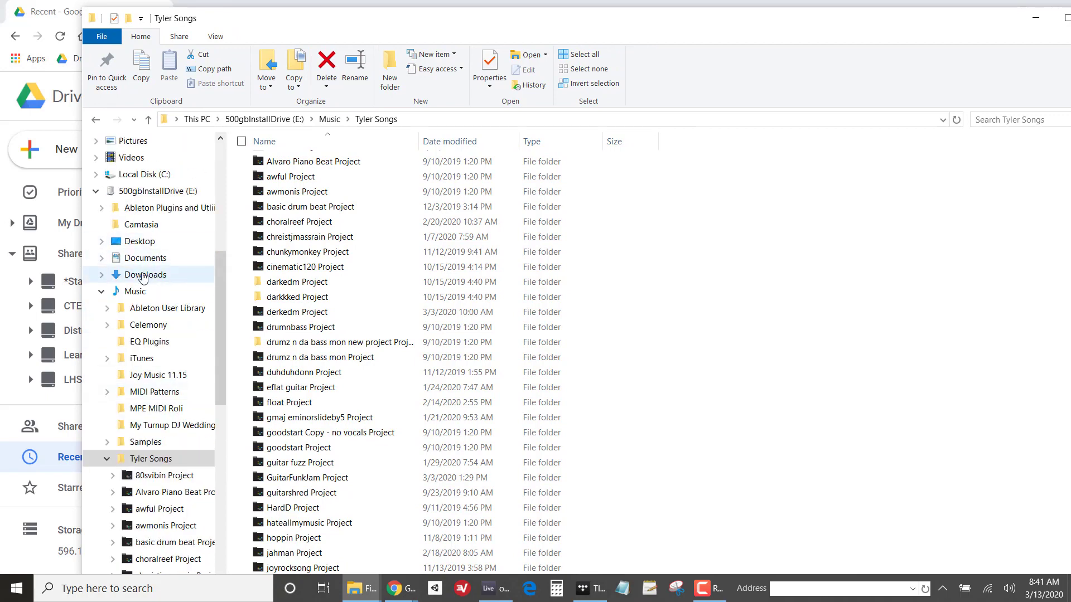
left_click(143, 275)
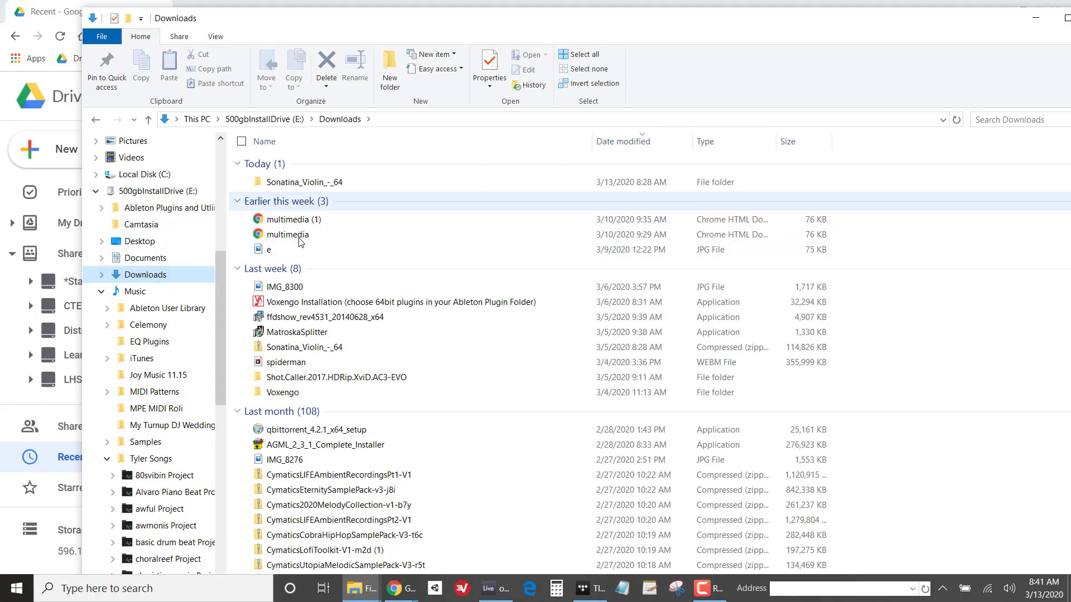
left_click(265, 350)
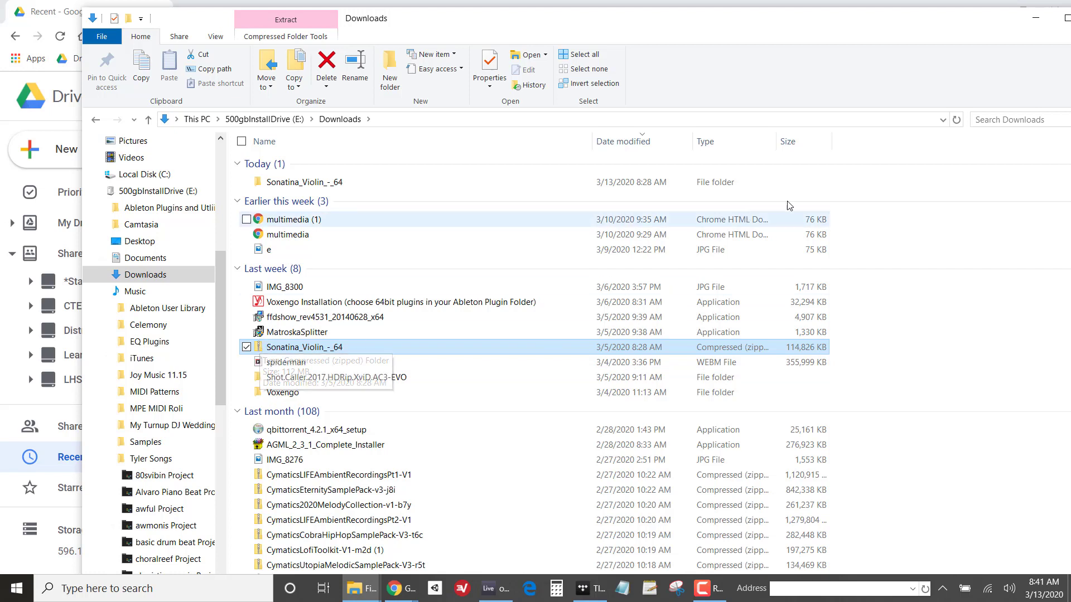
left_click_drag(779, 140, 848, 139)
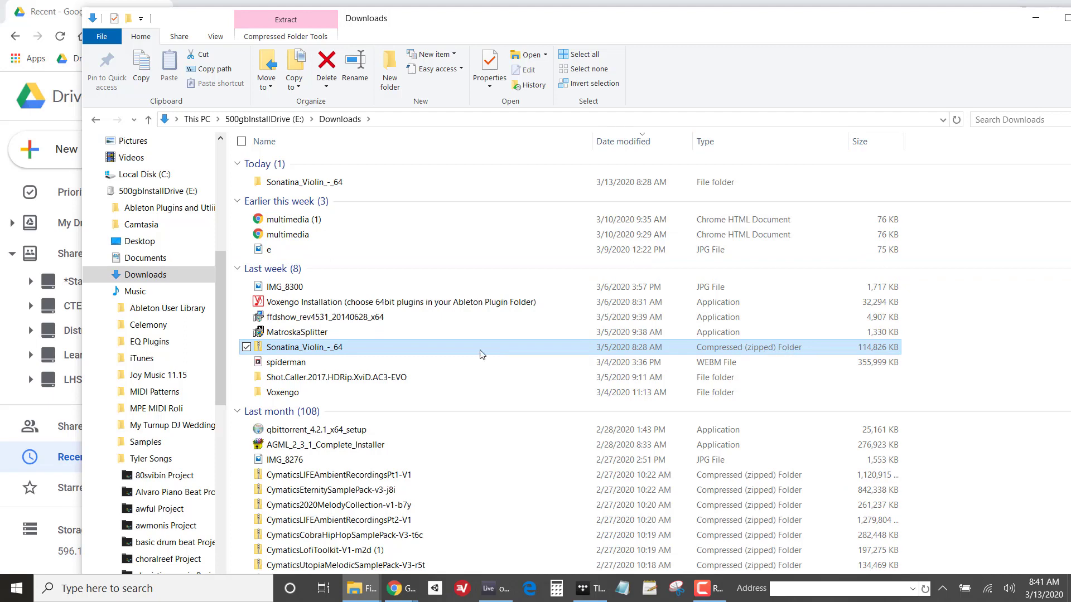
right_click(316, 349)
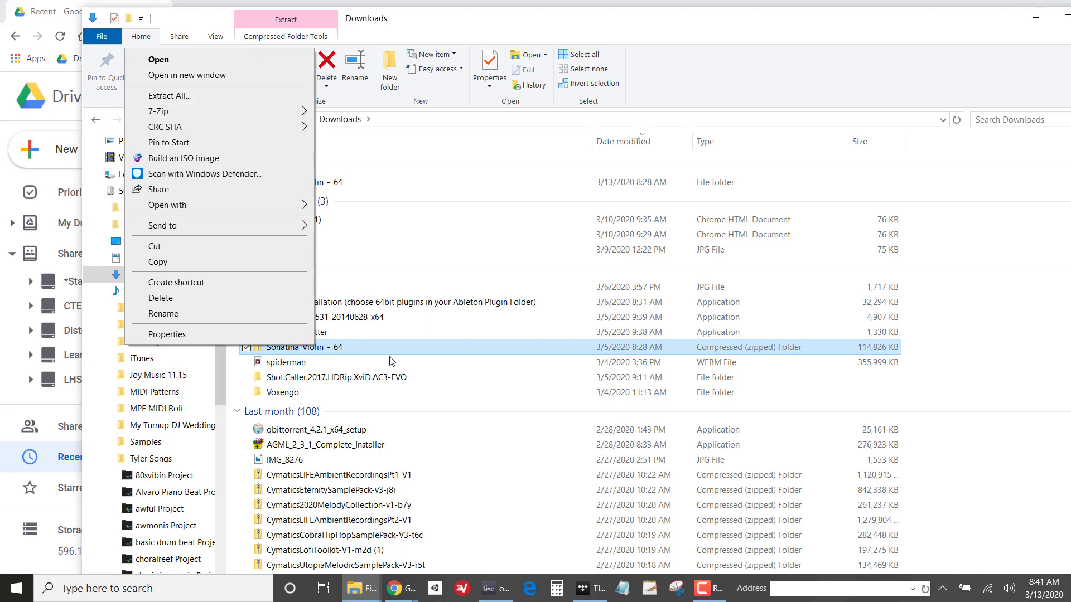
Extract all of the Sonatina_Violin_-_64 zip into its Downloads folder, replacing existing files.
left_click(217, 98)
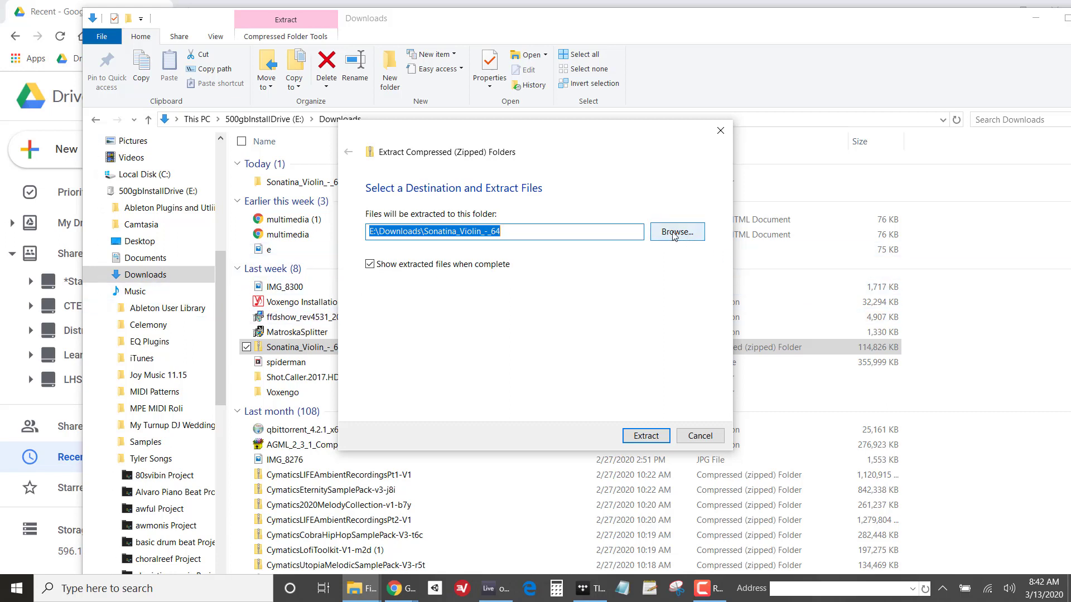
left_click(640, 438)
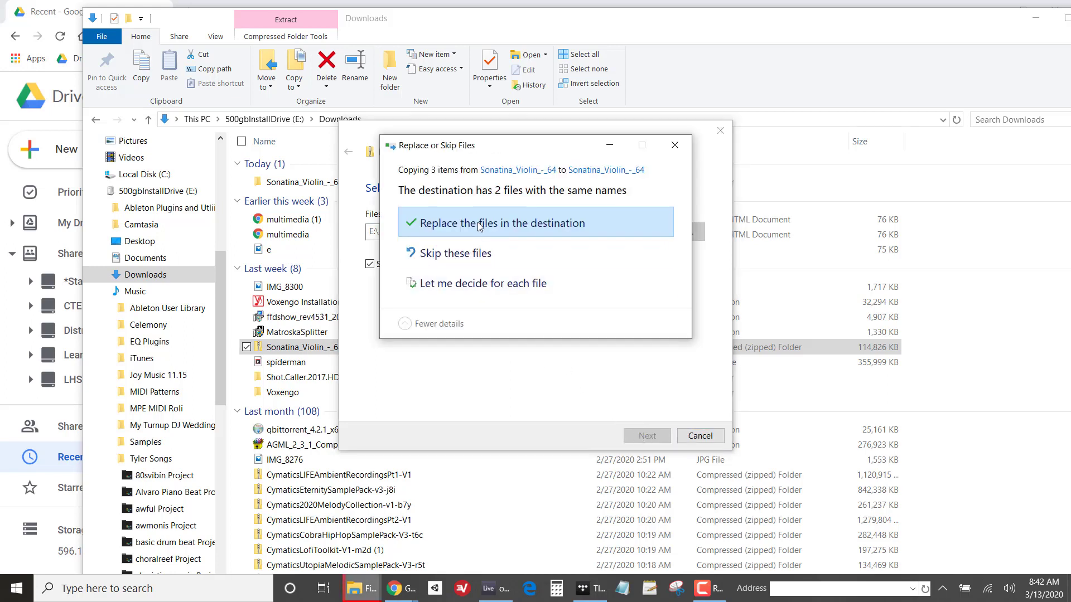
left_click(479, 224)
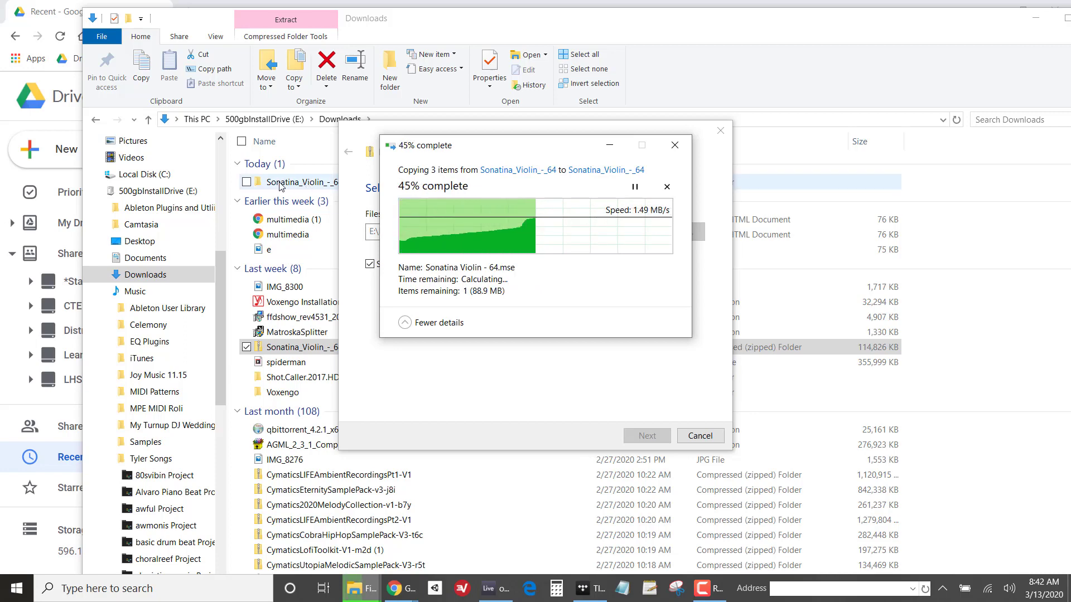
left_click(285, 219)
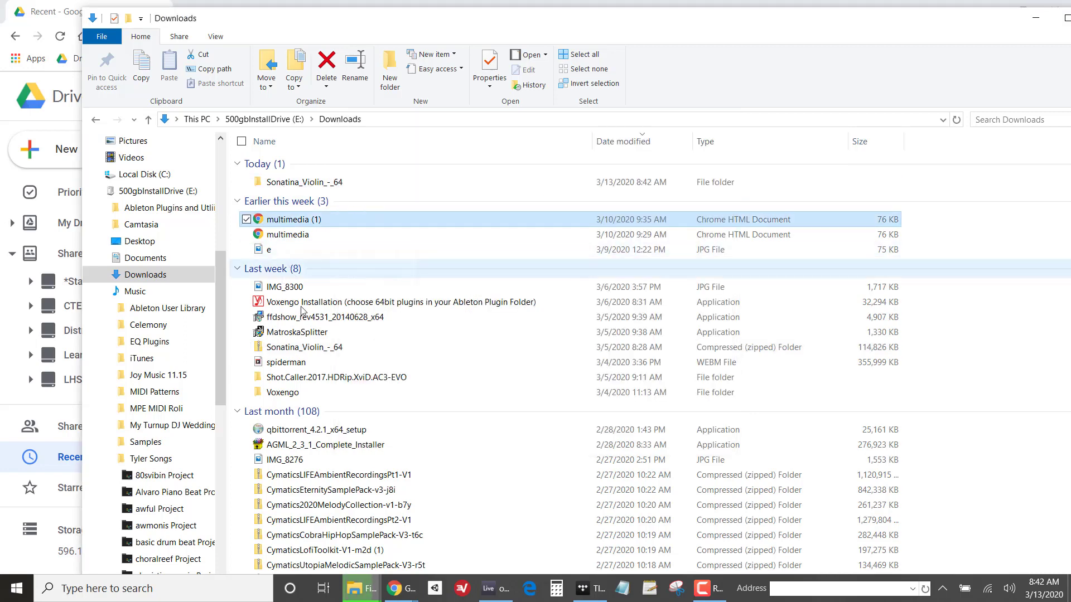
Return to Downloads and open the extracted Sonatina_Violin_-_64 folder to view its instruments folder and dll.
left_click(281, 183)
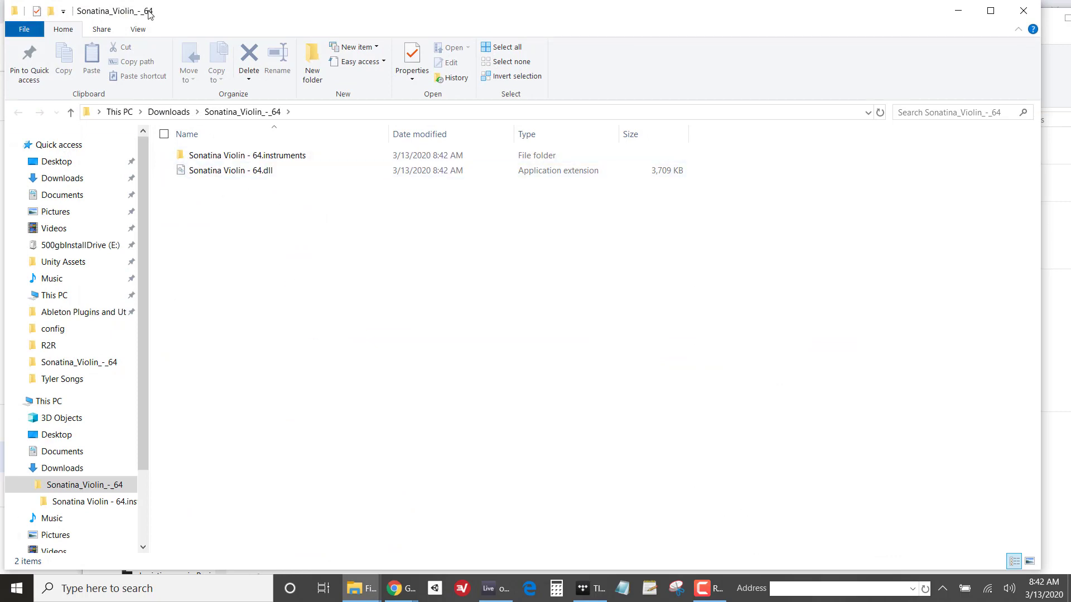
left_click(169, 112)
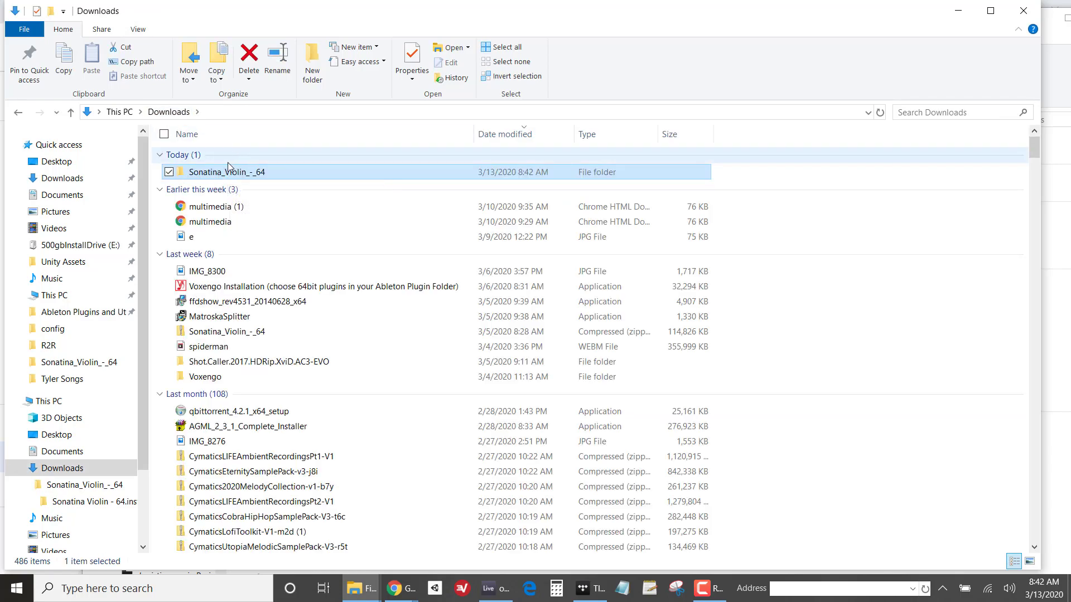
double_click(195, 173)
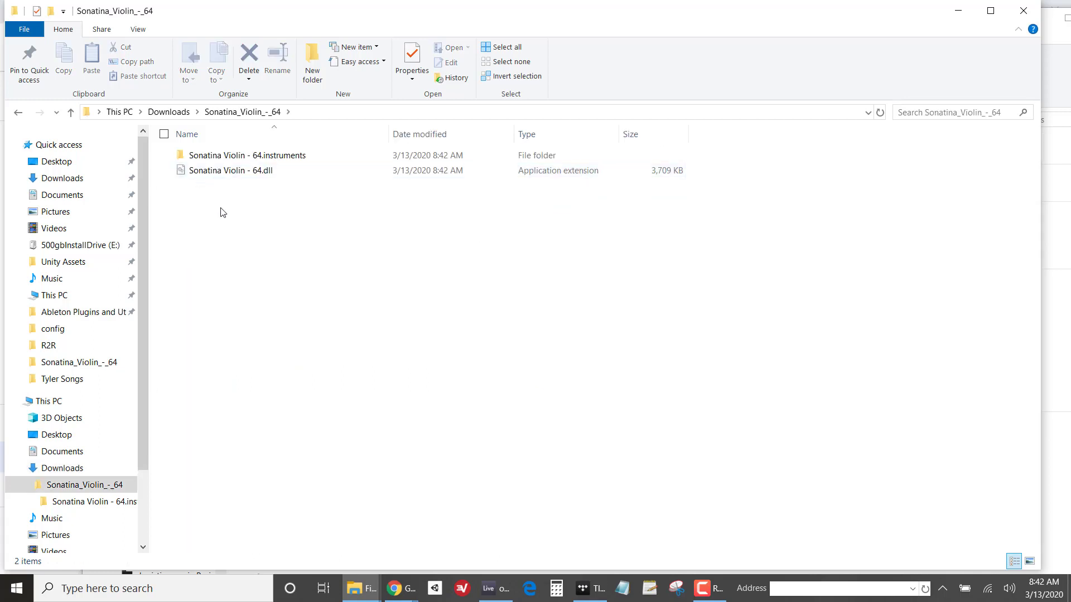
left_click(218, 170)
left_click(217, 212)
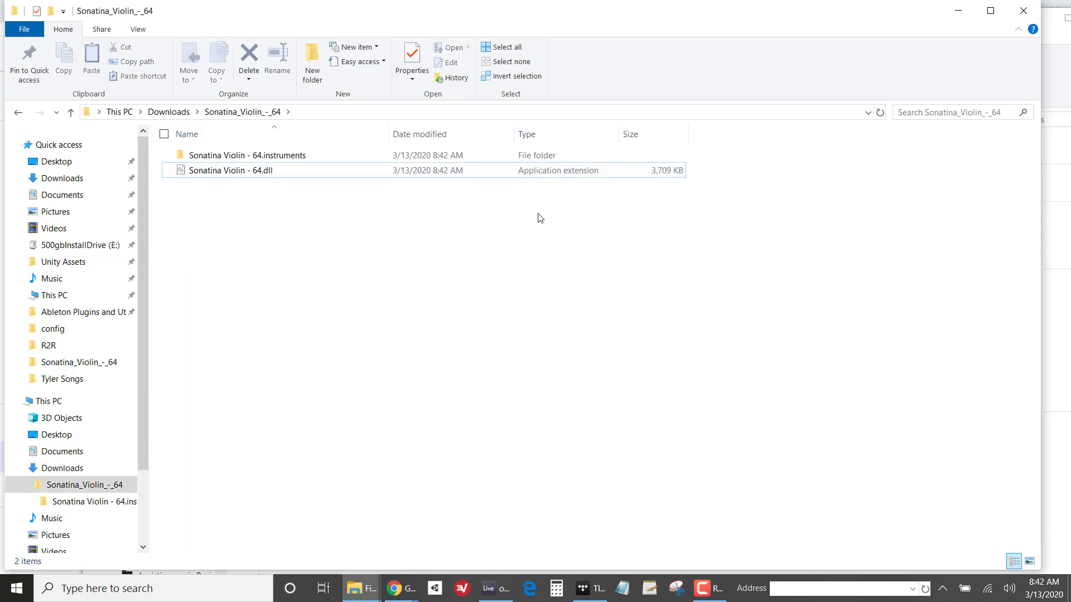